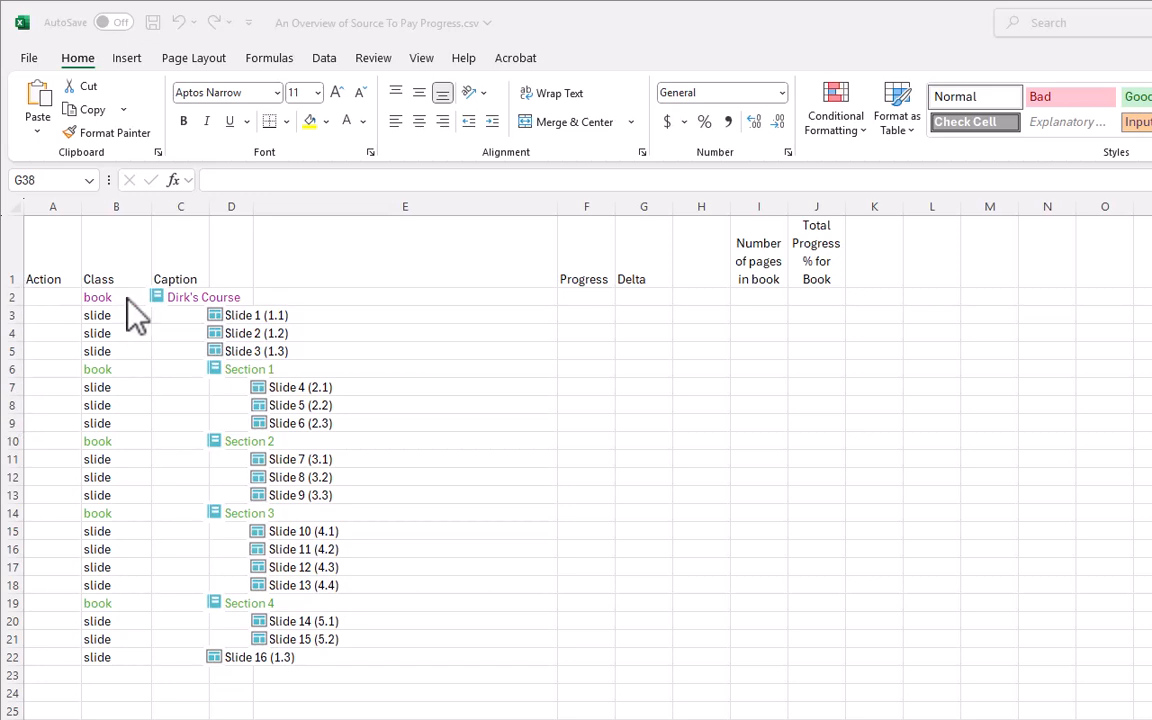
# Examine the Class entries for the top-level course book and the Section 1 book.
pyautogui.click(97, 296)
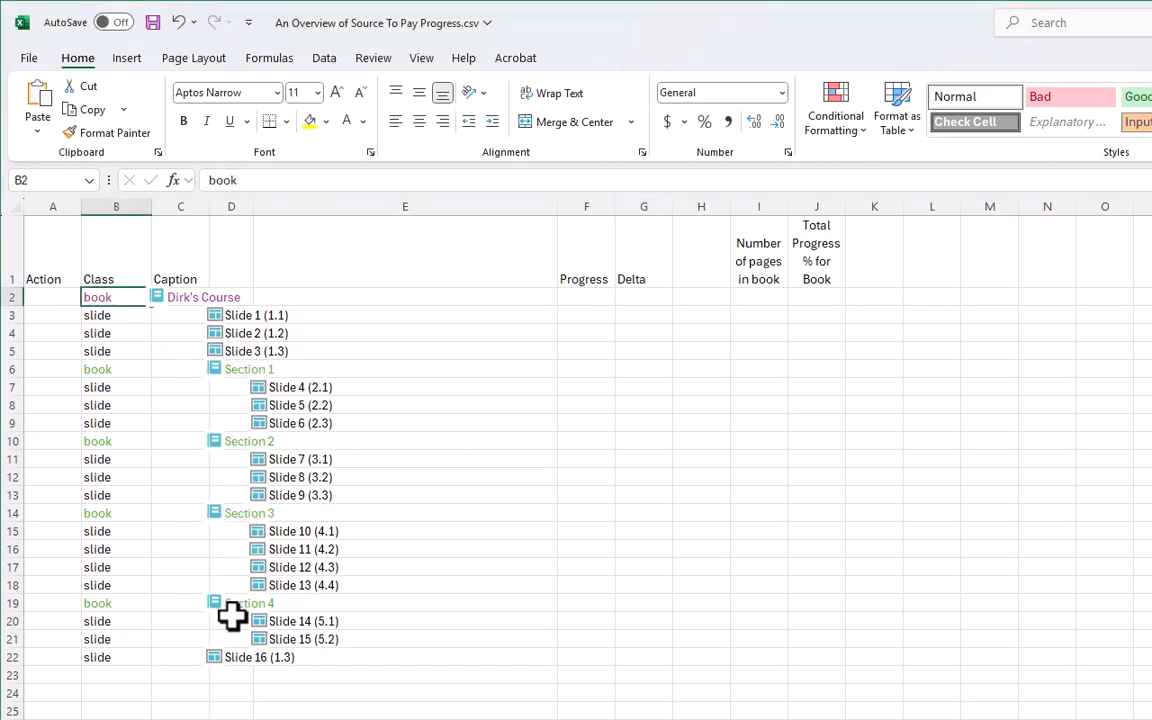
pyautogui.click(105, 369)
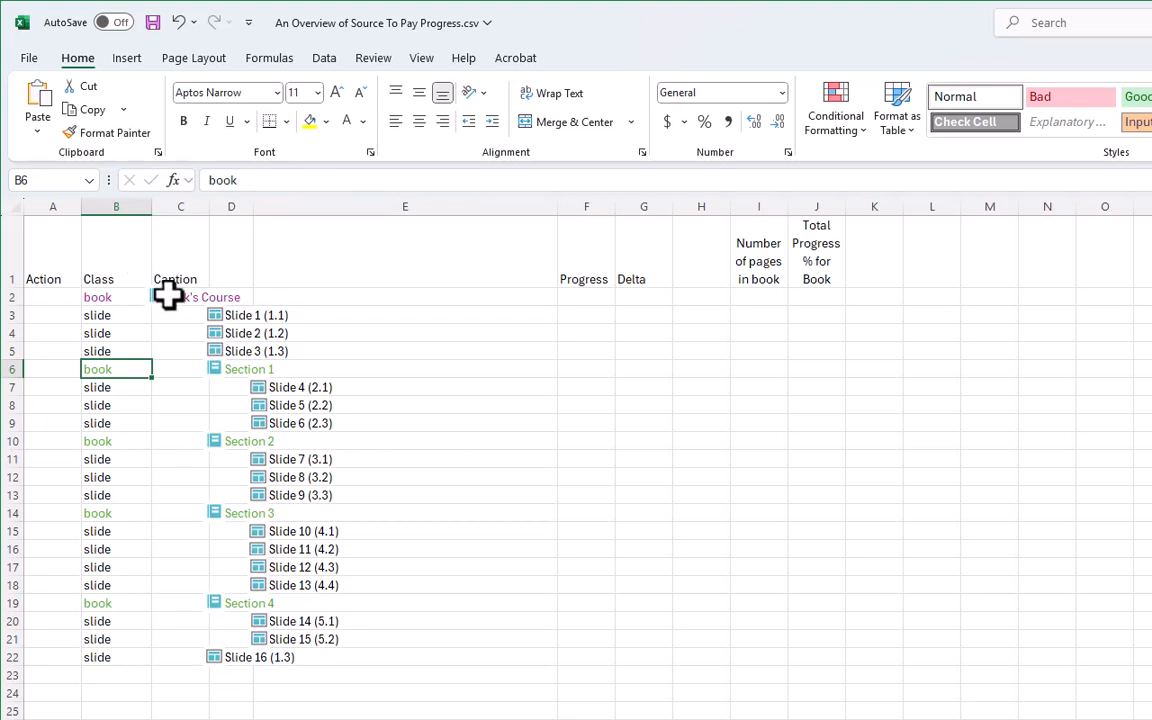
pyautogui.click(98, 297)
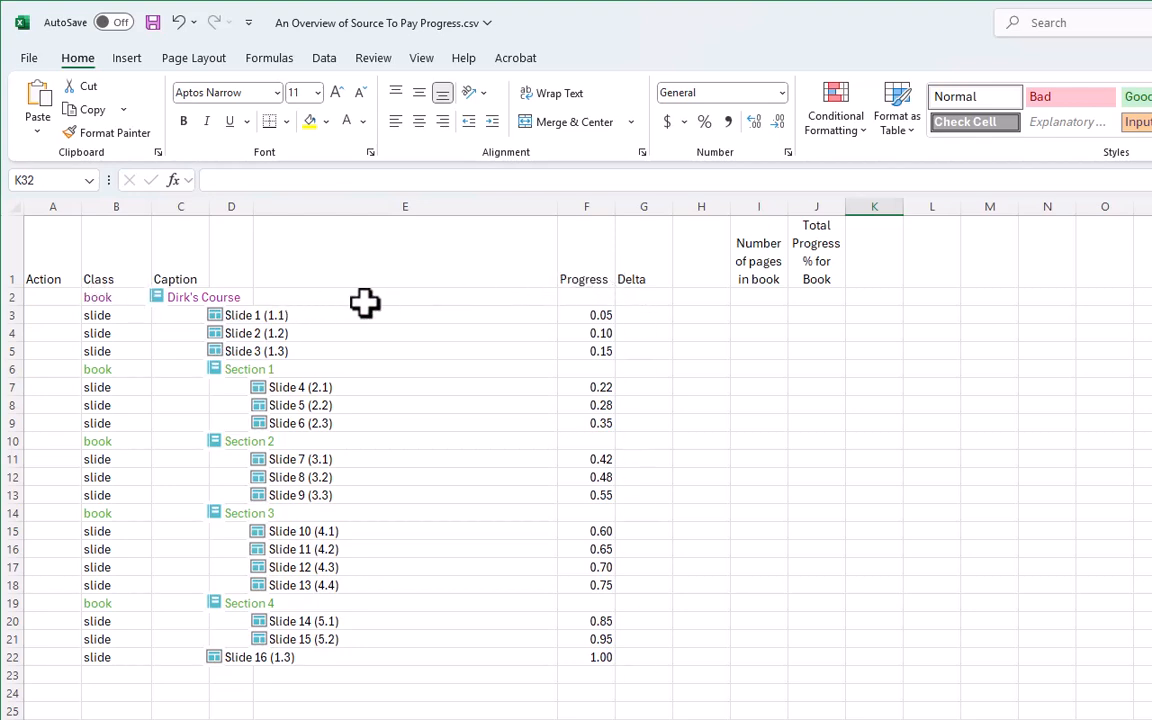
# Examine the Progress values of Slides 1 to 3 and of the slides in Section 1 and Section 2.
pyautogui.click(600, 314)
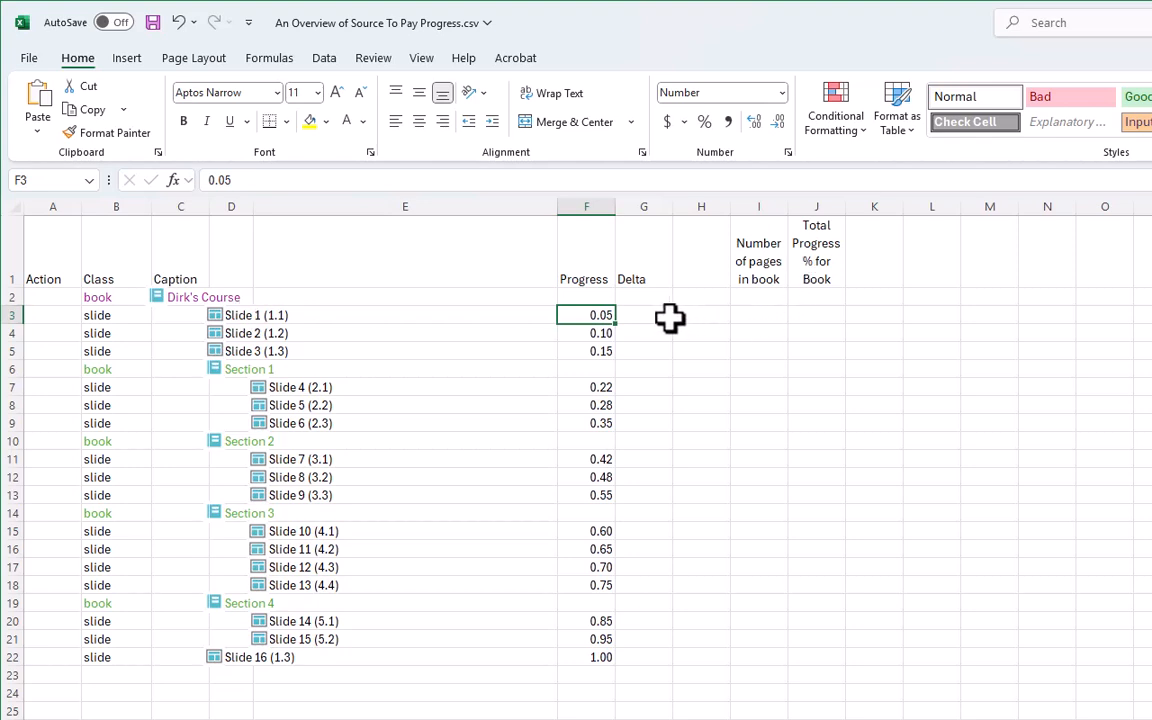
pyautogui.click(613, 334)
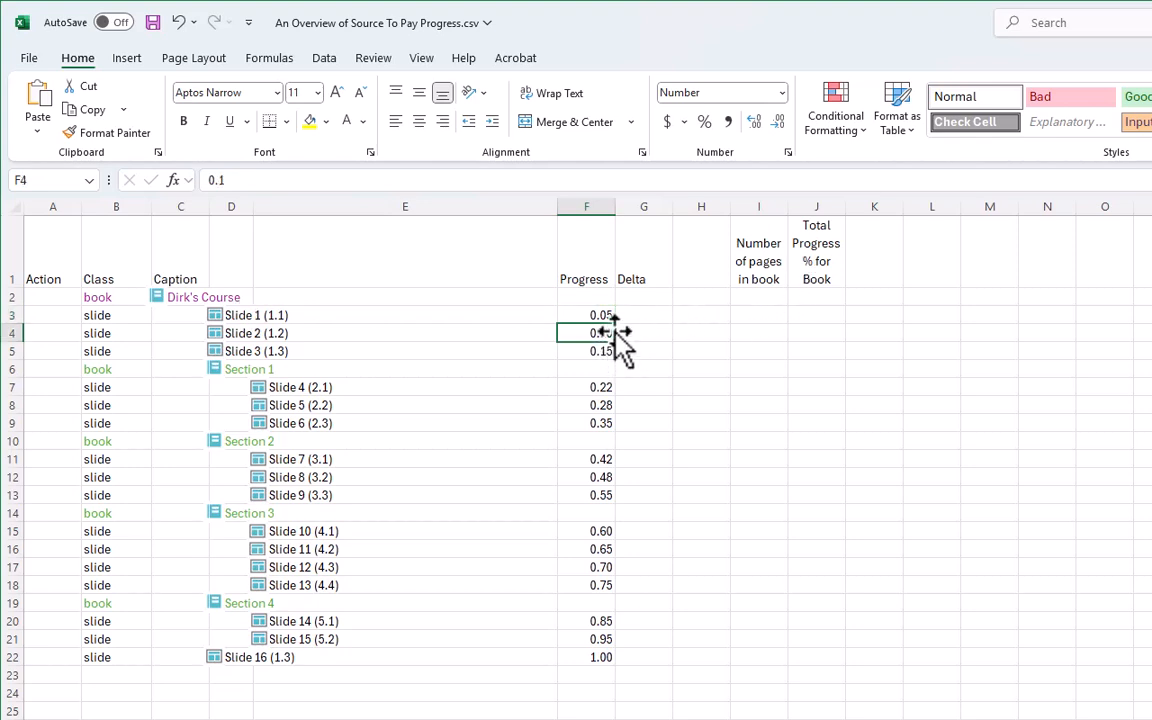
pyautogui.click(610, 350)
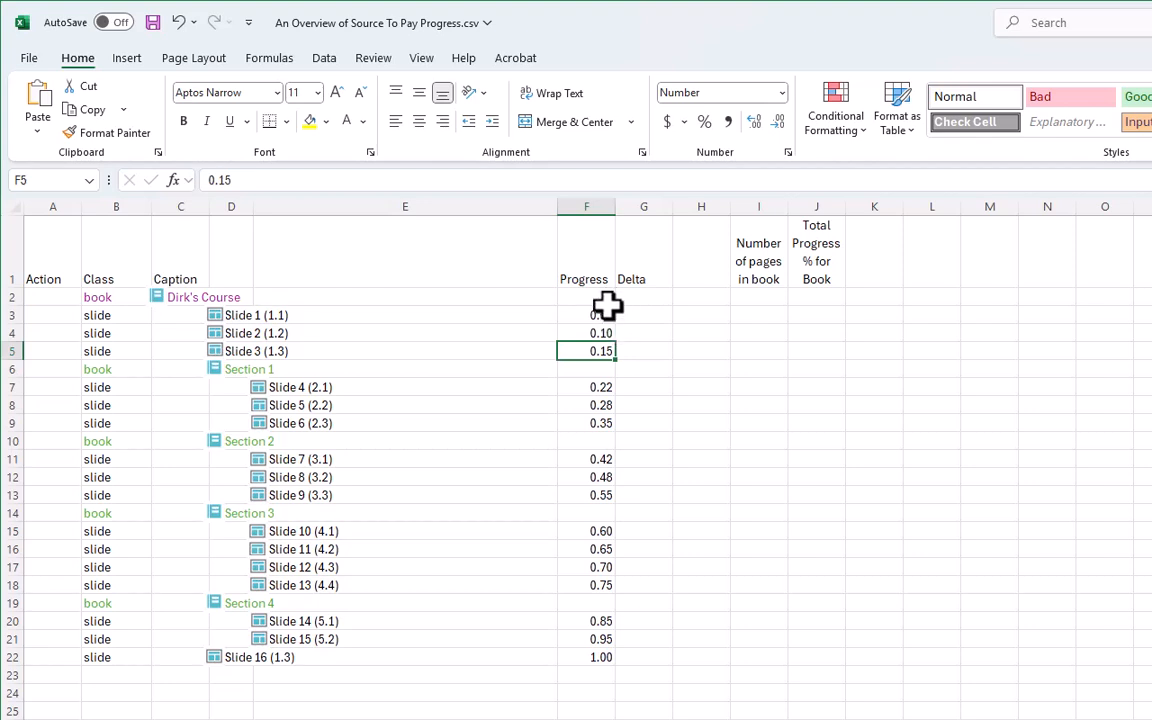
pyautogui.click(598, 389)
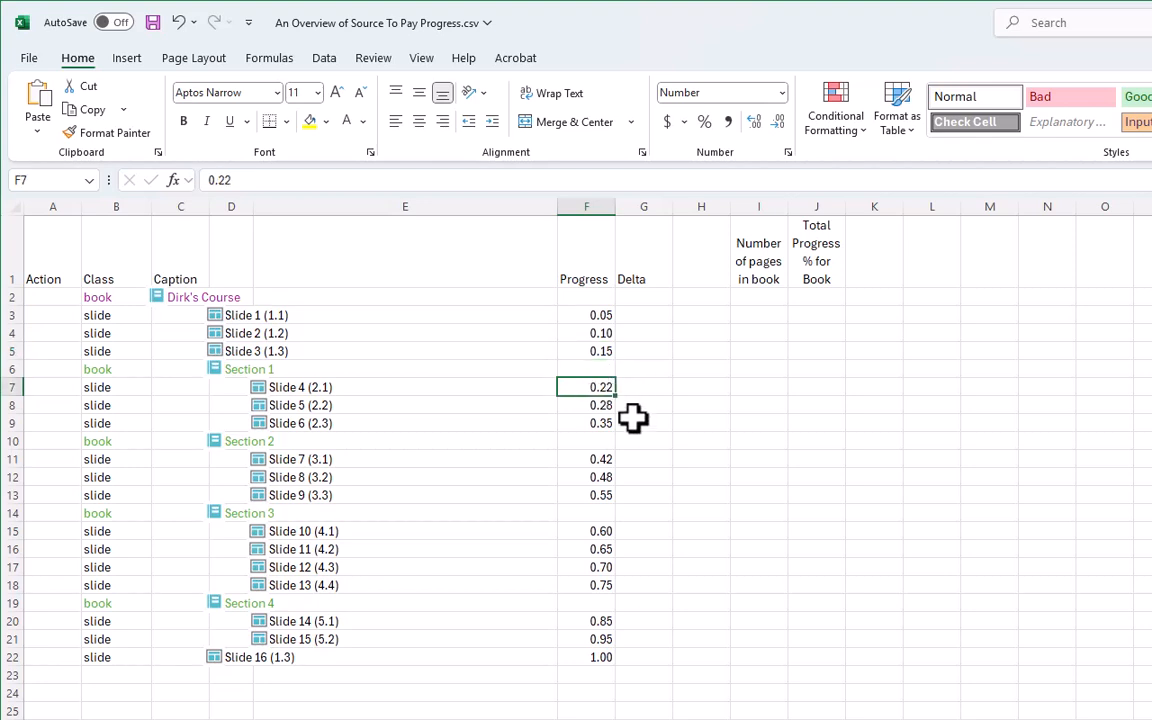
pyautogui.click(603, 405)
pyautogui.click(604, 424)
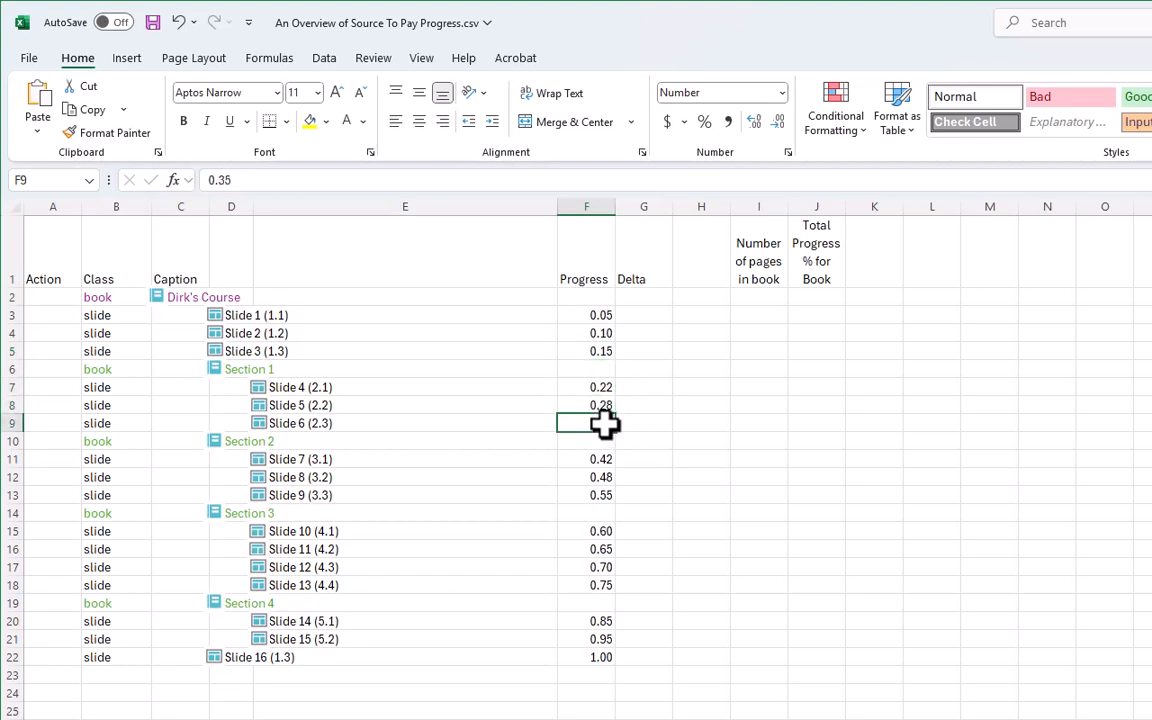
pyautogui.click(601, 492)
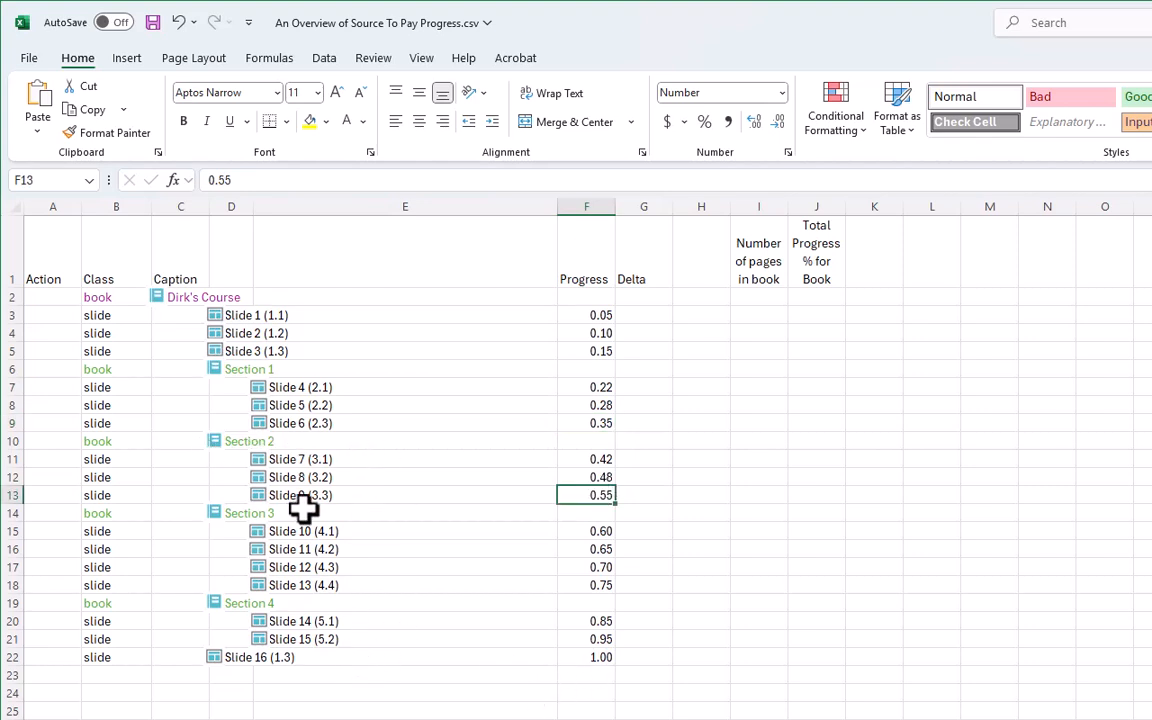
pyautogui.click(598, 480)
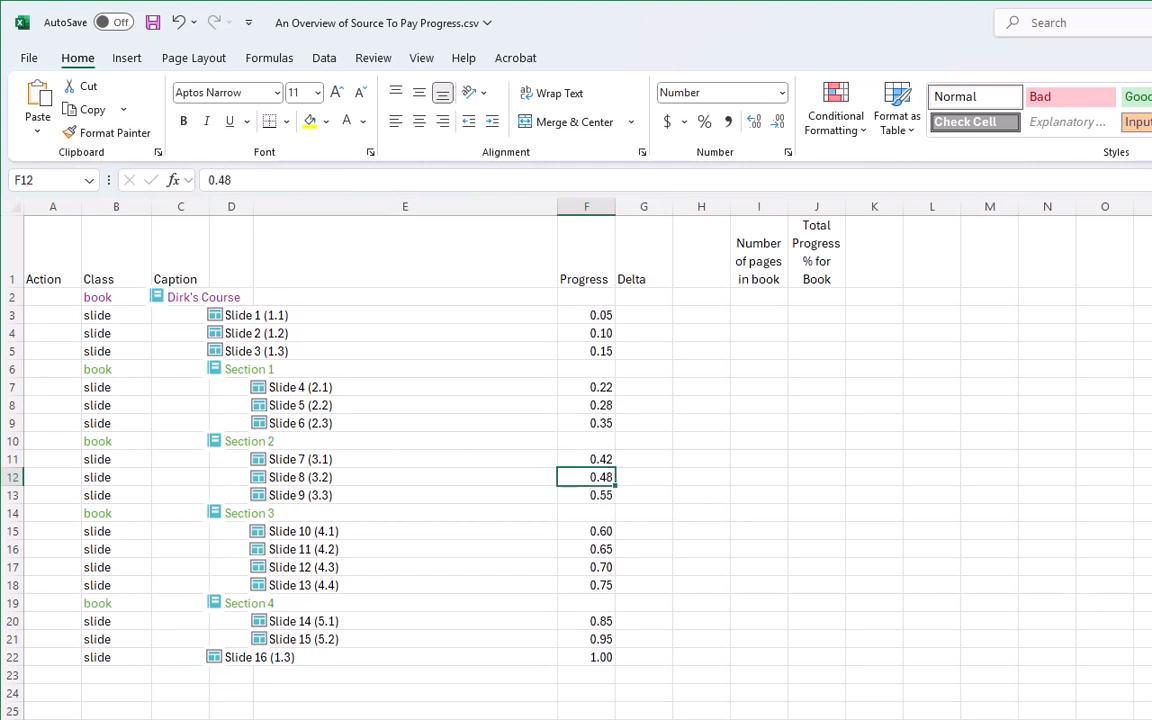
pyautogui.hotkey('ctrl', 'End')
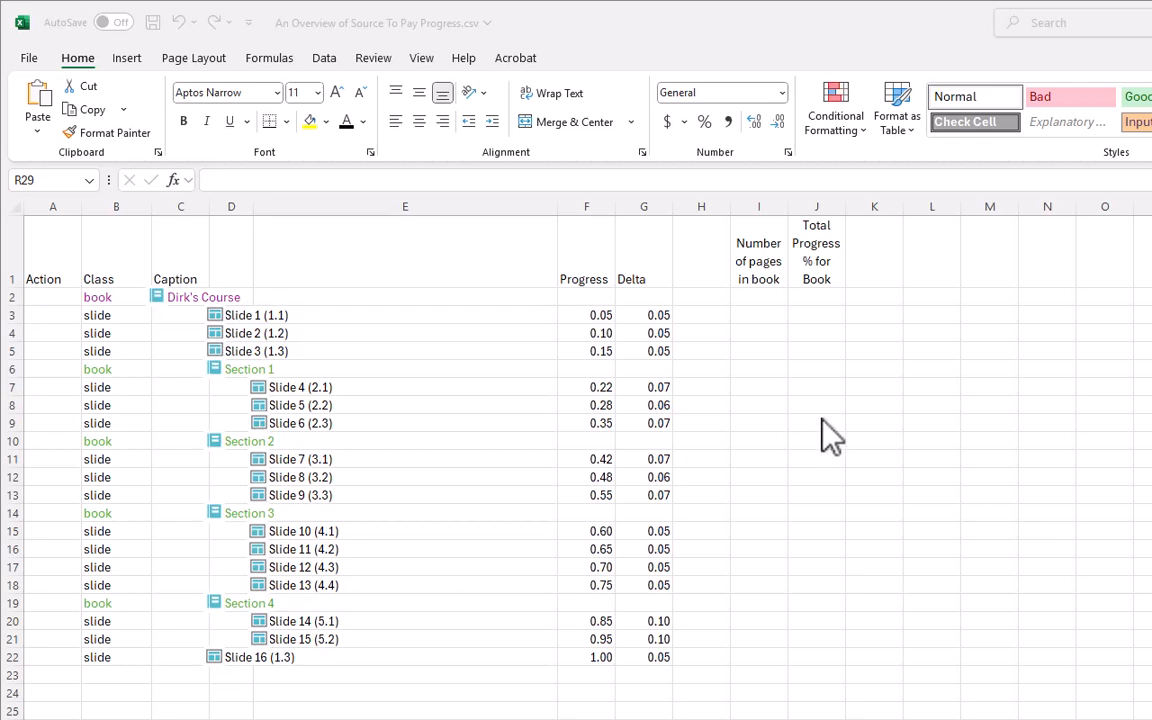
# Examine the Delta formulas for the opening slides, the Section 1 slides, the Section 4 slides and Slide 16.
pyautogui.click(658, 314)
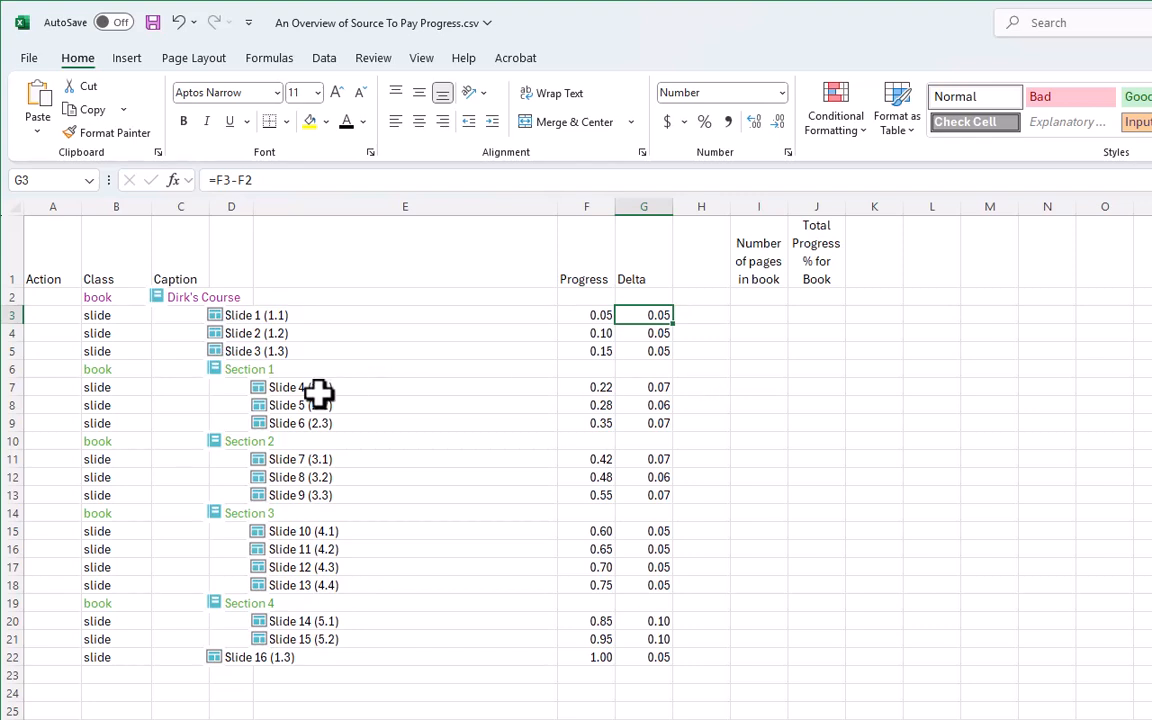
pyautogui.click(591, 335)
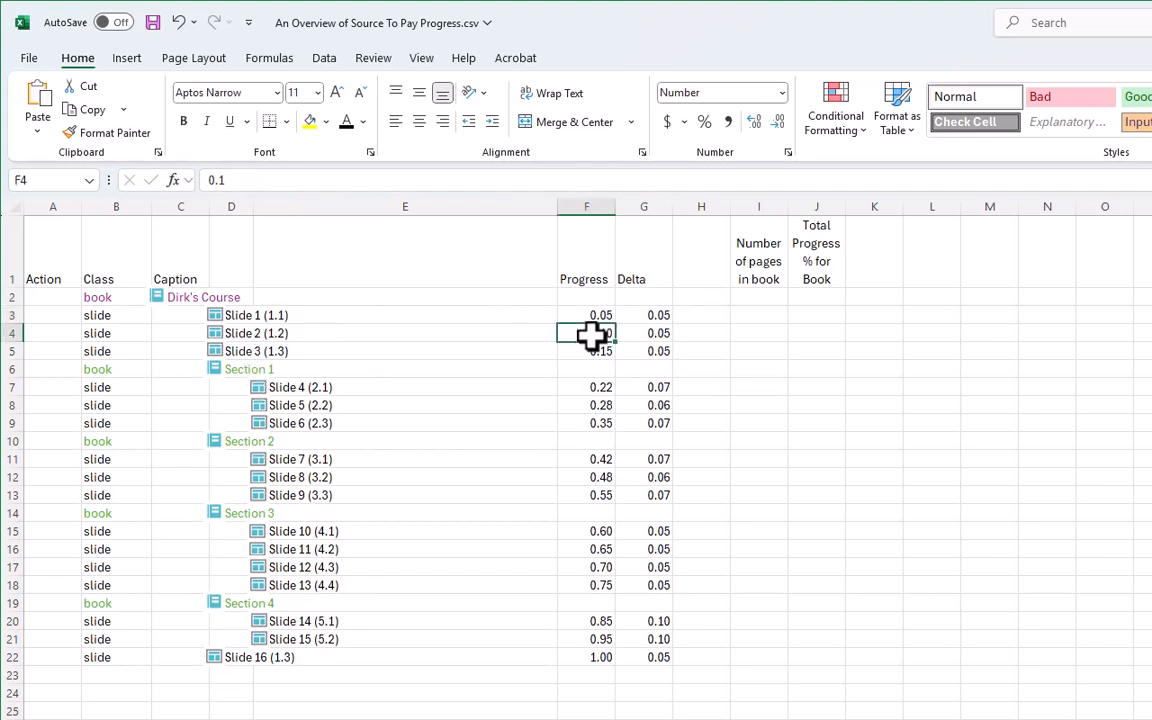
pyautogui.click(664, 335)
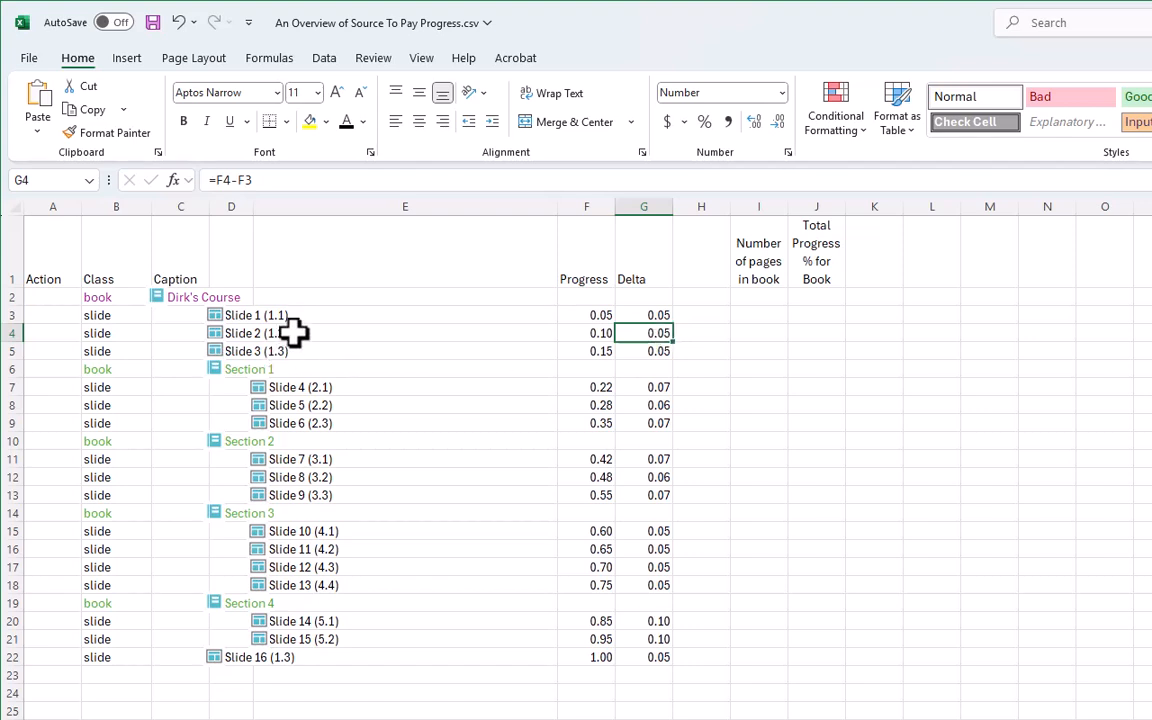
pyautogui.click(680, 367)
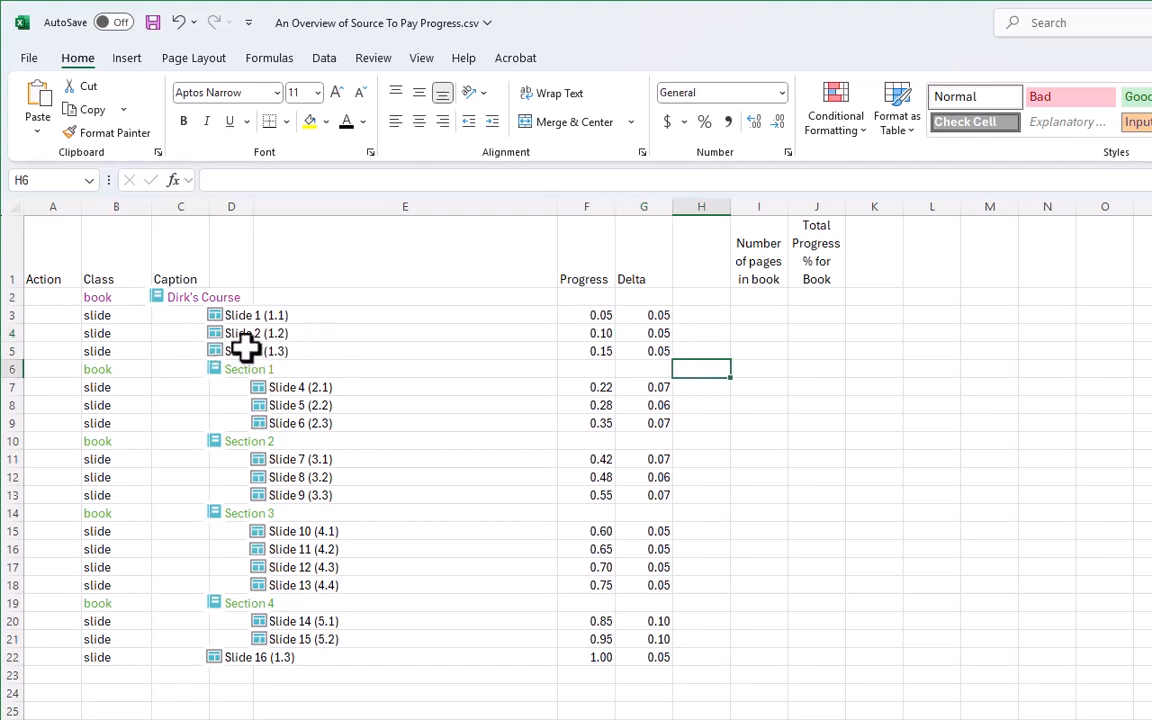
pyautogui.click(655, 387)
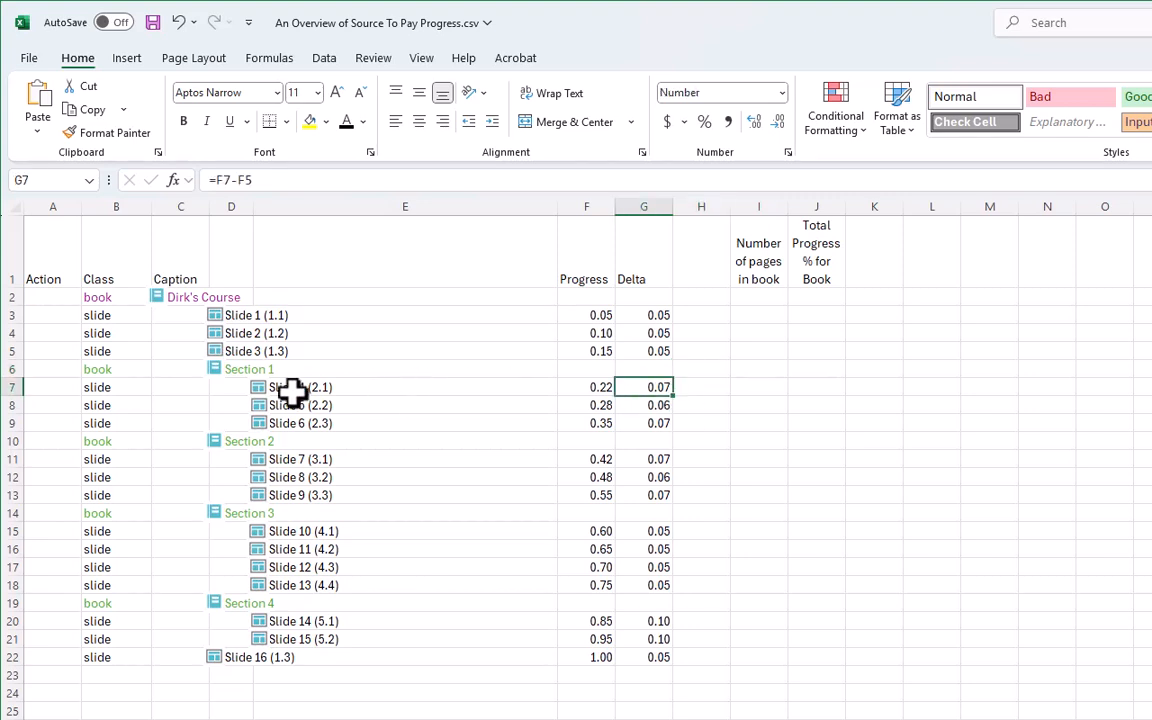
pyautogui.click(640, 405)
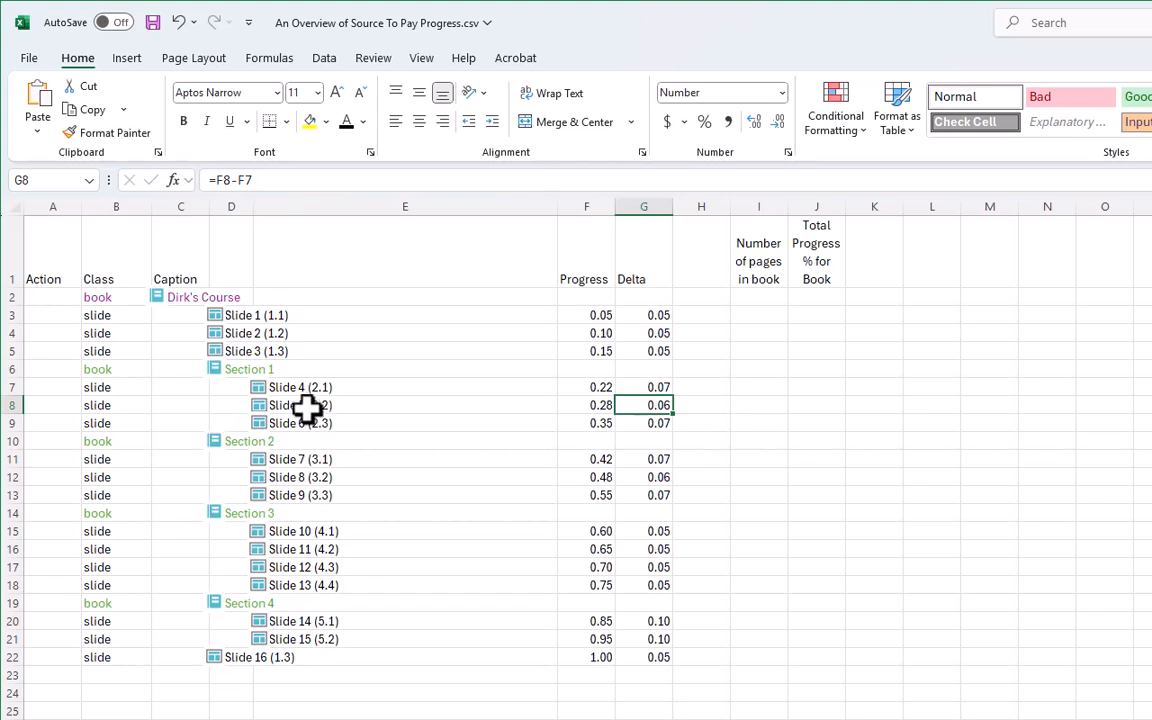
pyautogui.click(651, 427)
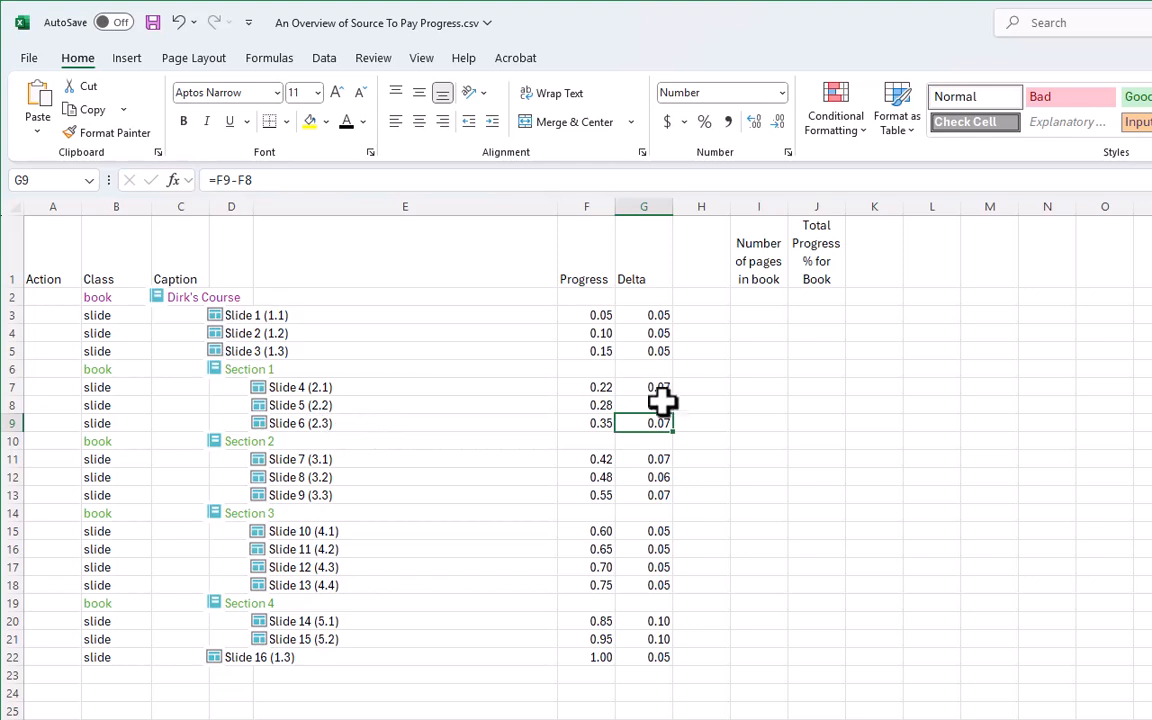
pyautogui.click(312, 618)
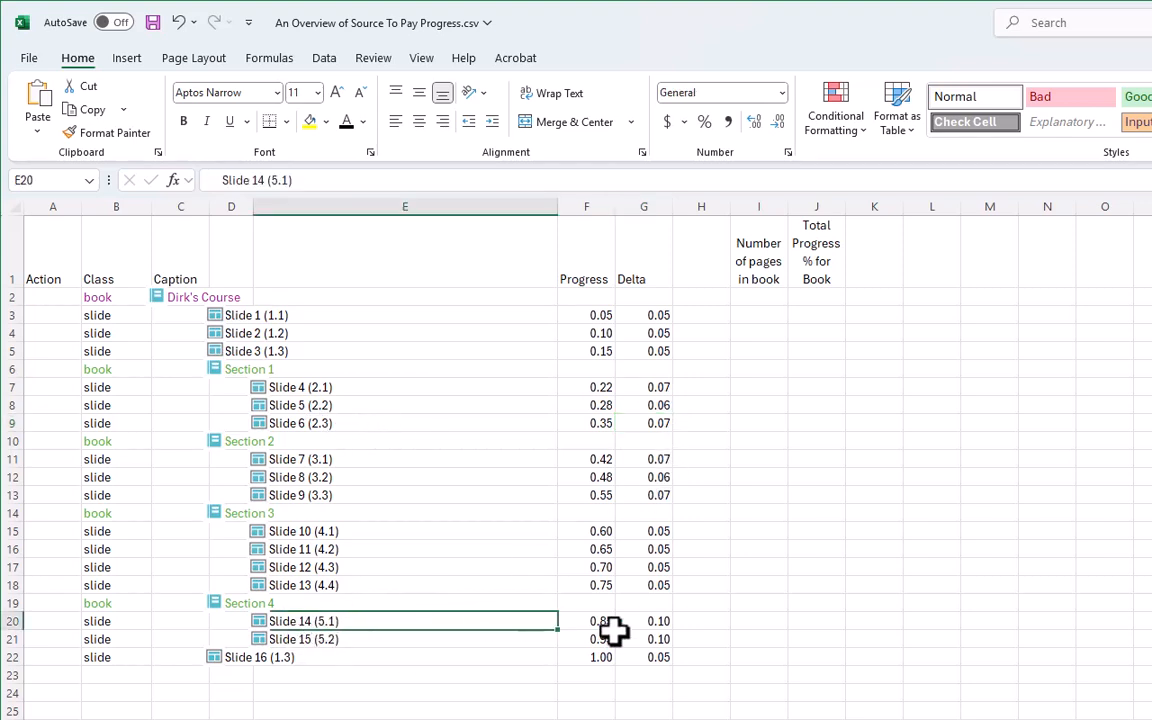
pyautogui.click(655, 623)
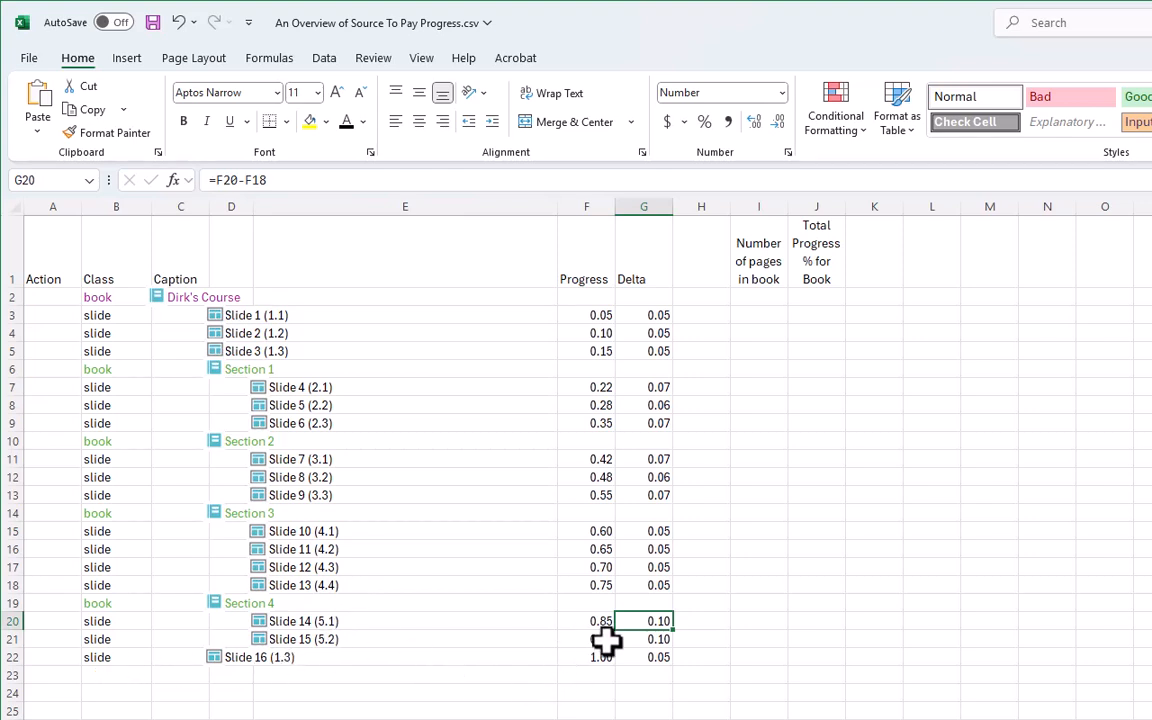
pyautogui.click(657, 638)
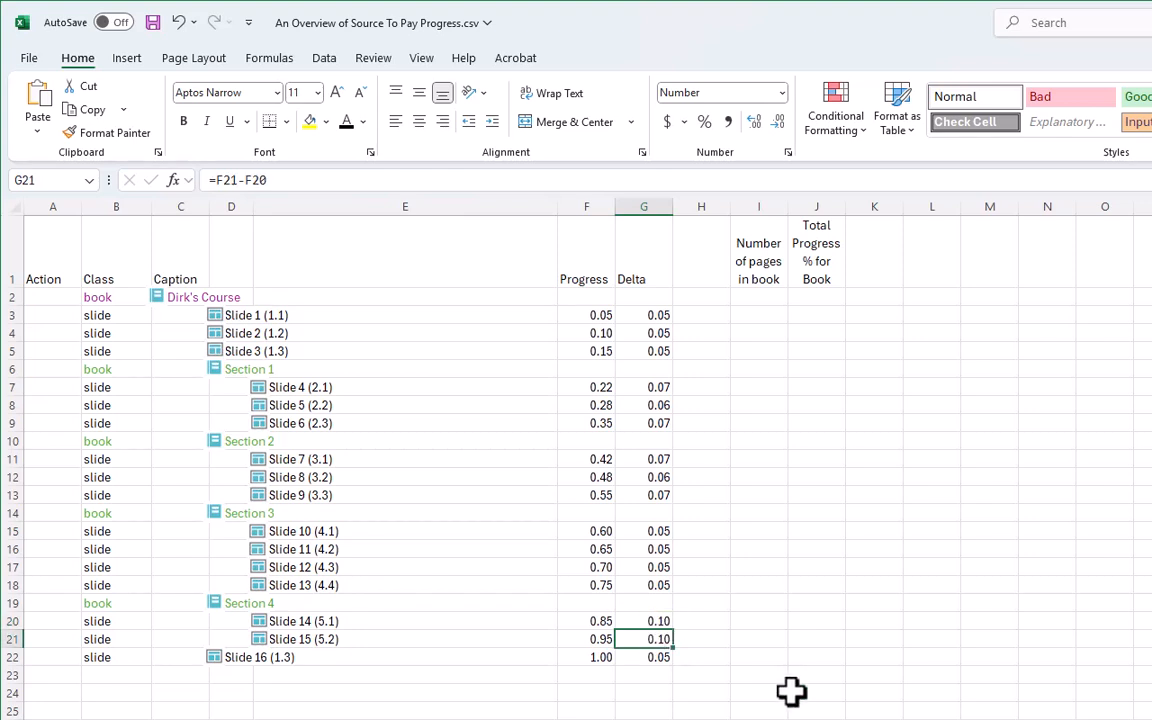
pyautogui.click(656, 659)
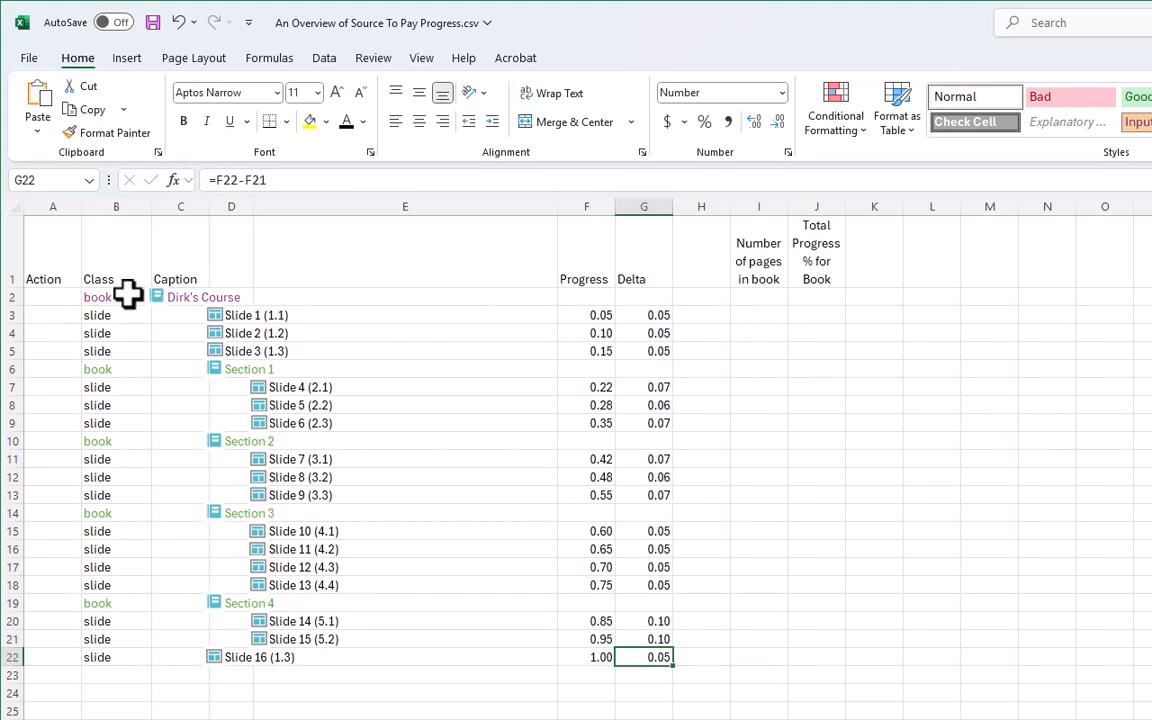
# Enter 4 as the number of pages in the top-level course book in cell I2.
pyautogui.click(758, 297)
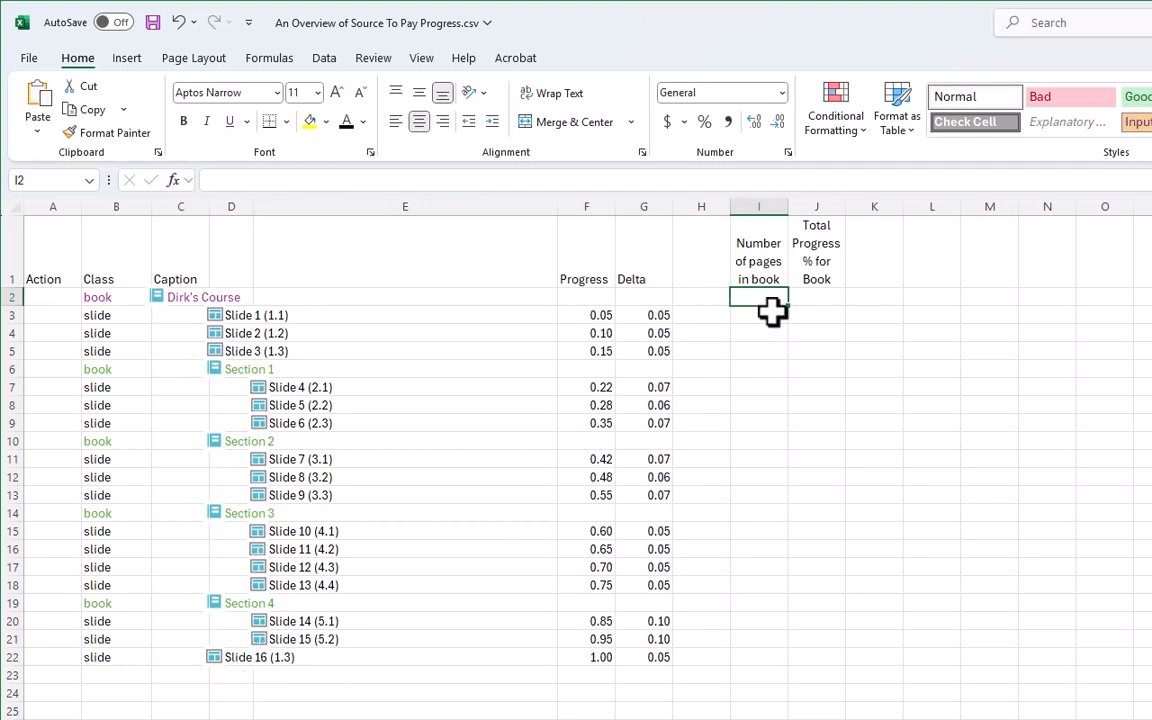
pyautogui.write('4')
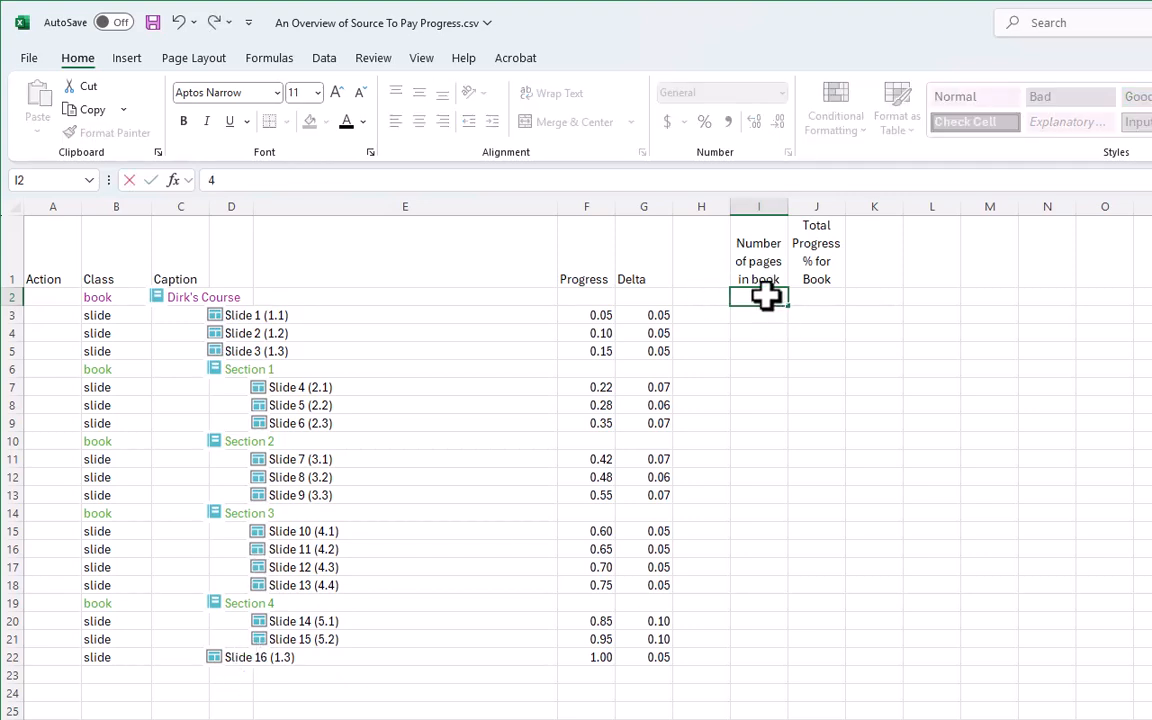
pyautogui.press('Return')
# Enter 3 as the number of pages for both Section 1 (I6) and Section 2 (I10).
pyautogui.press('Down')
pyautogui.press('Down')
pyautogui.press('Down')
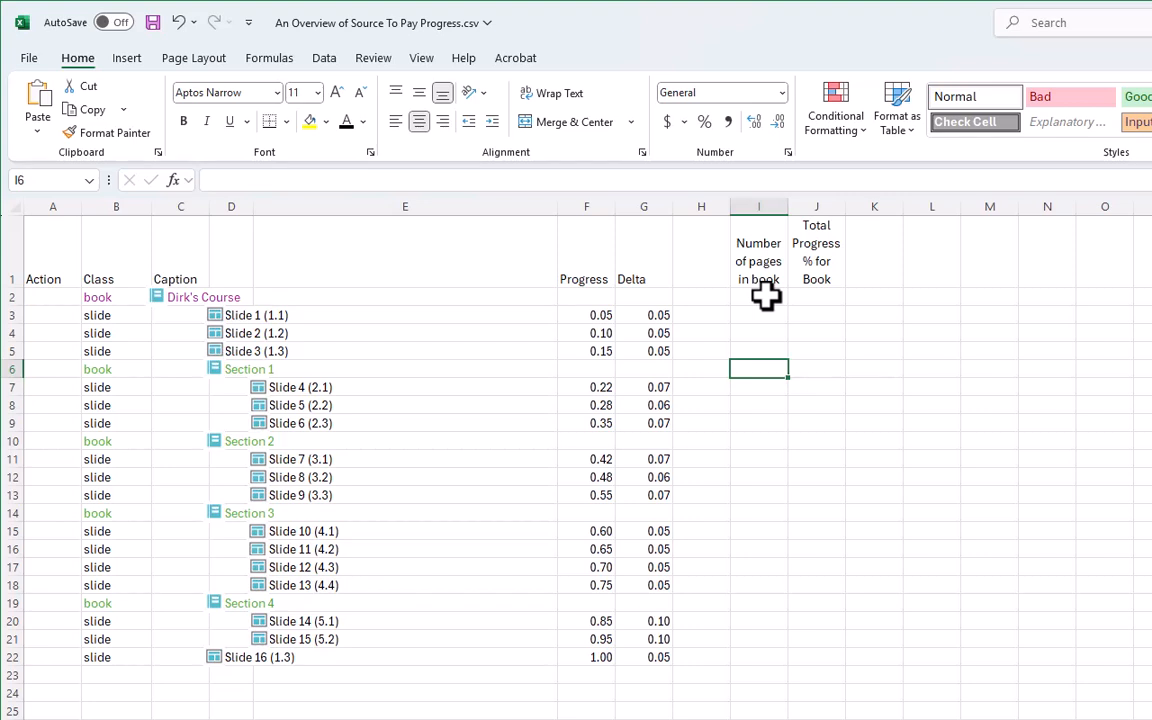
pyautogui.write('3')
pyautogui.press('Return')
pyautogui.press('Down')
pyautogui.press('Down')
pyautogui.press('Down')
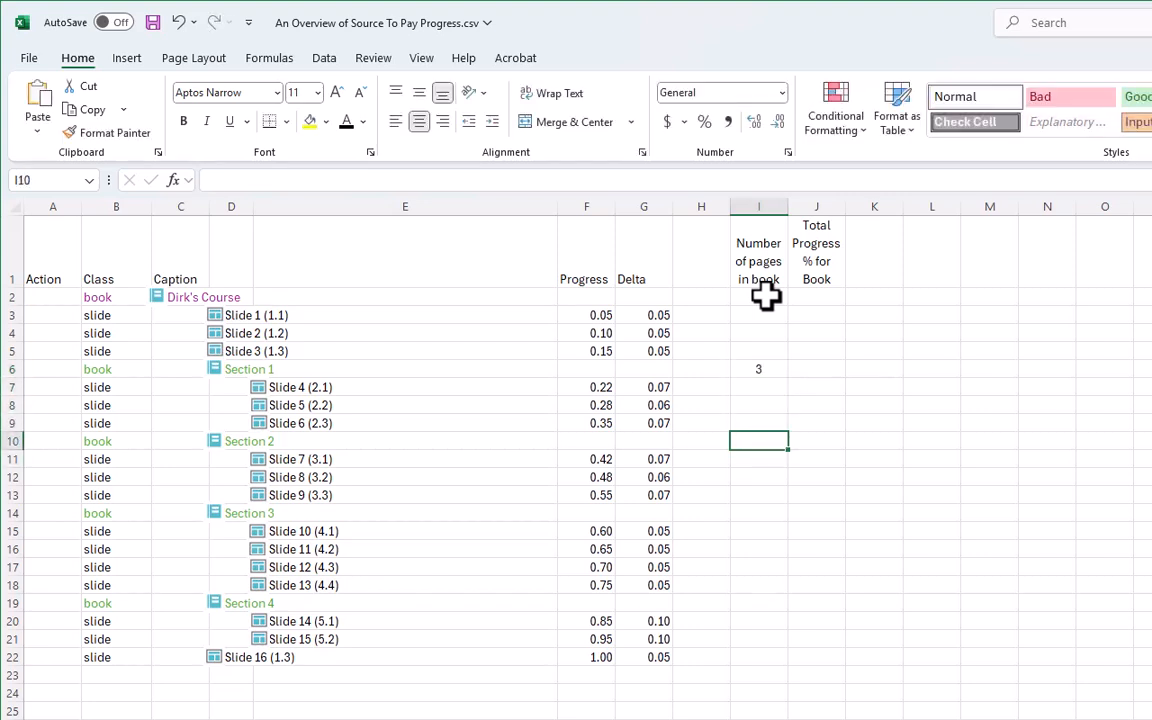
pyautogui.write('3')
pyautogui.press('Return')
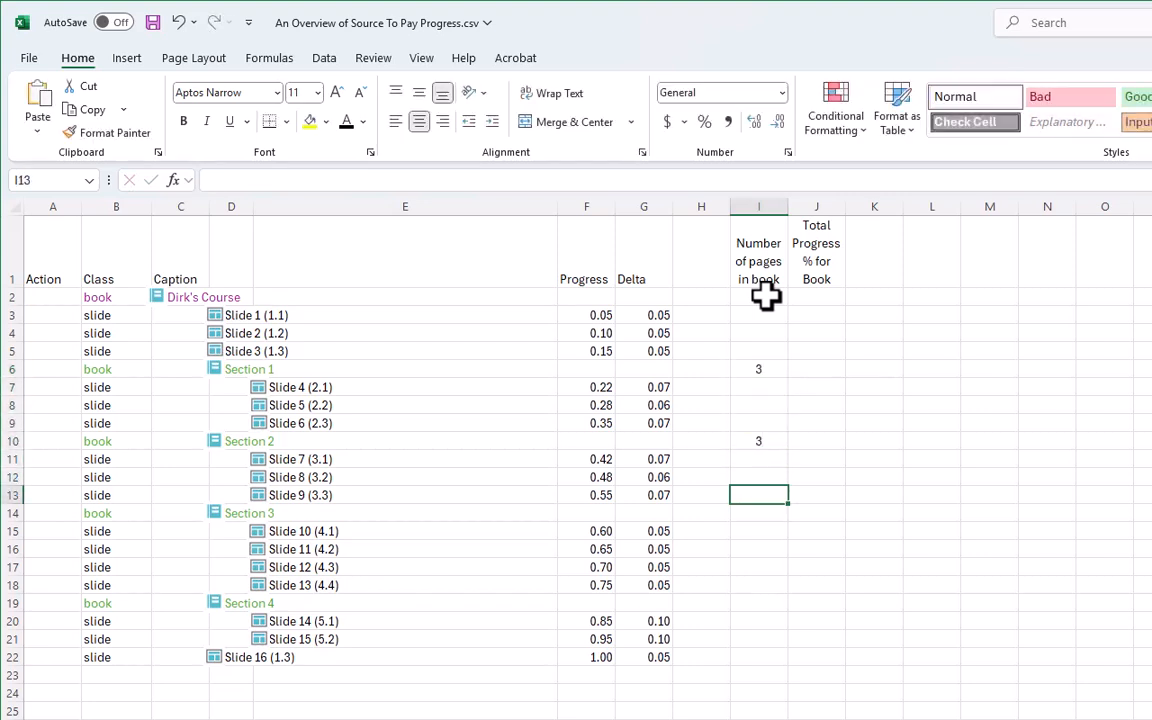
# Enter the number of pages as 4 for Section 3 (I14) and 2 for Section 4 (I19).
pyautogui.press('Down')
pyautogui.press('Down')
pyautogui.press('Down')
pyautogui.write('4')
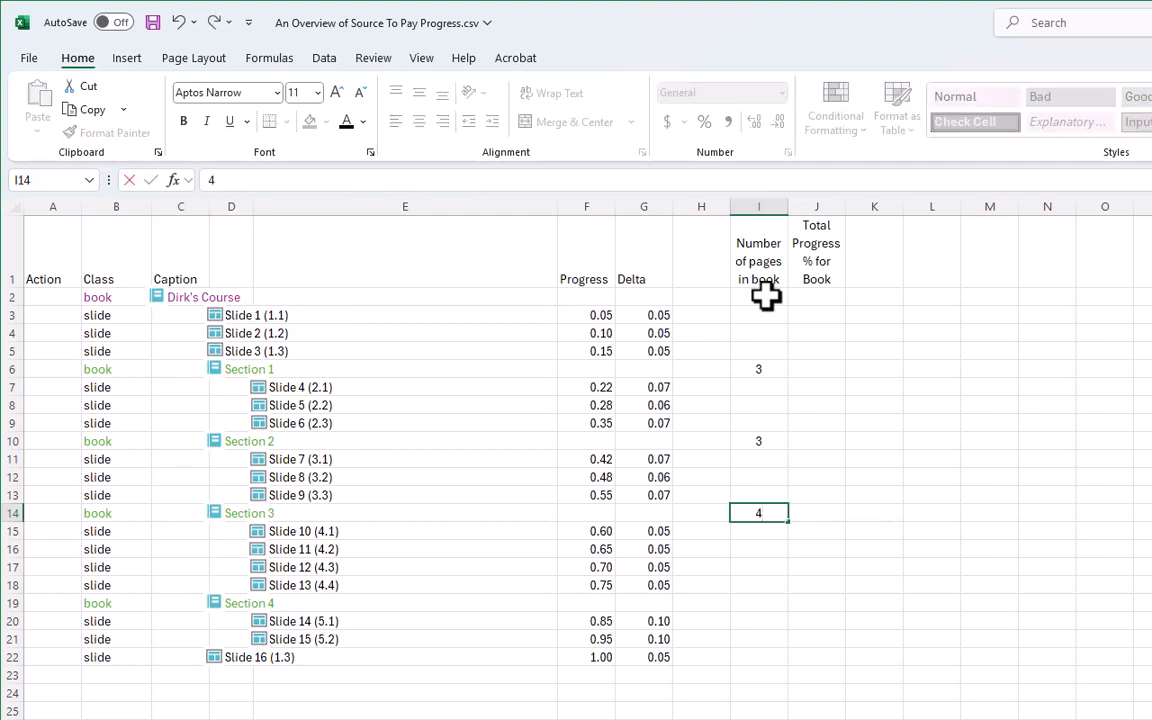
pyautogui.press('Return')
pyautogui.press('Down')
pyautogui.press('Down')
pyautogui.press('Down')
pyautogui.press('Down')
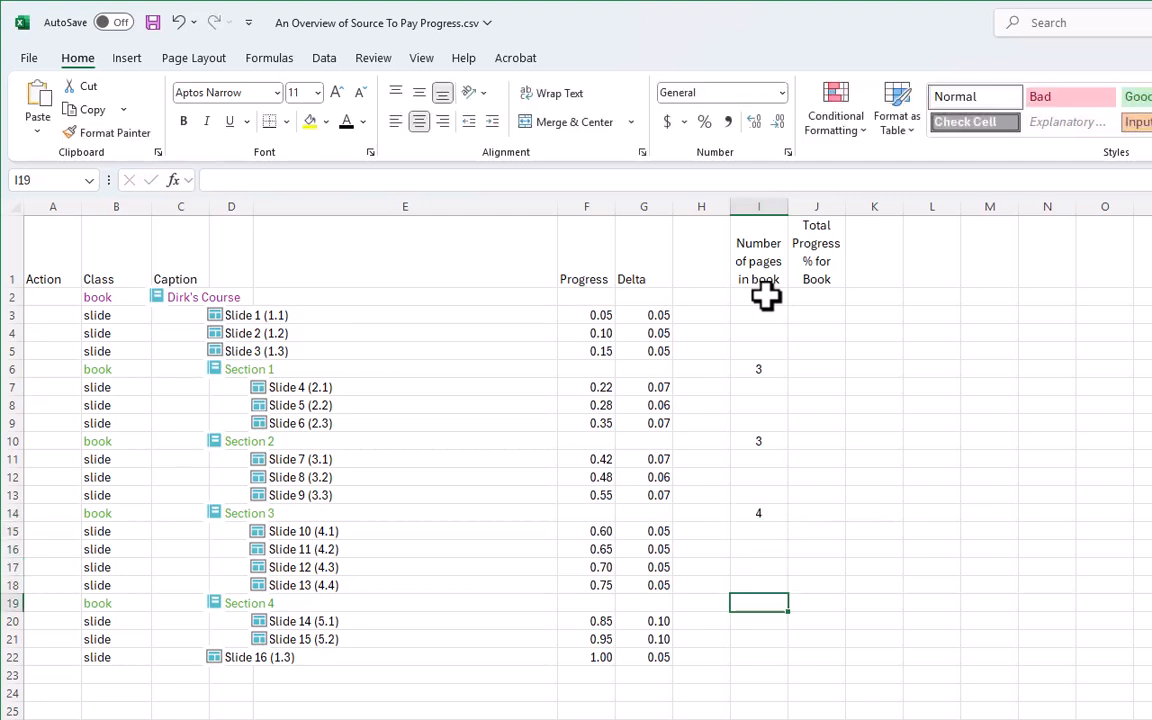
pyautogui.write('2')
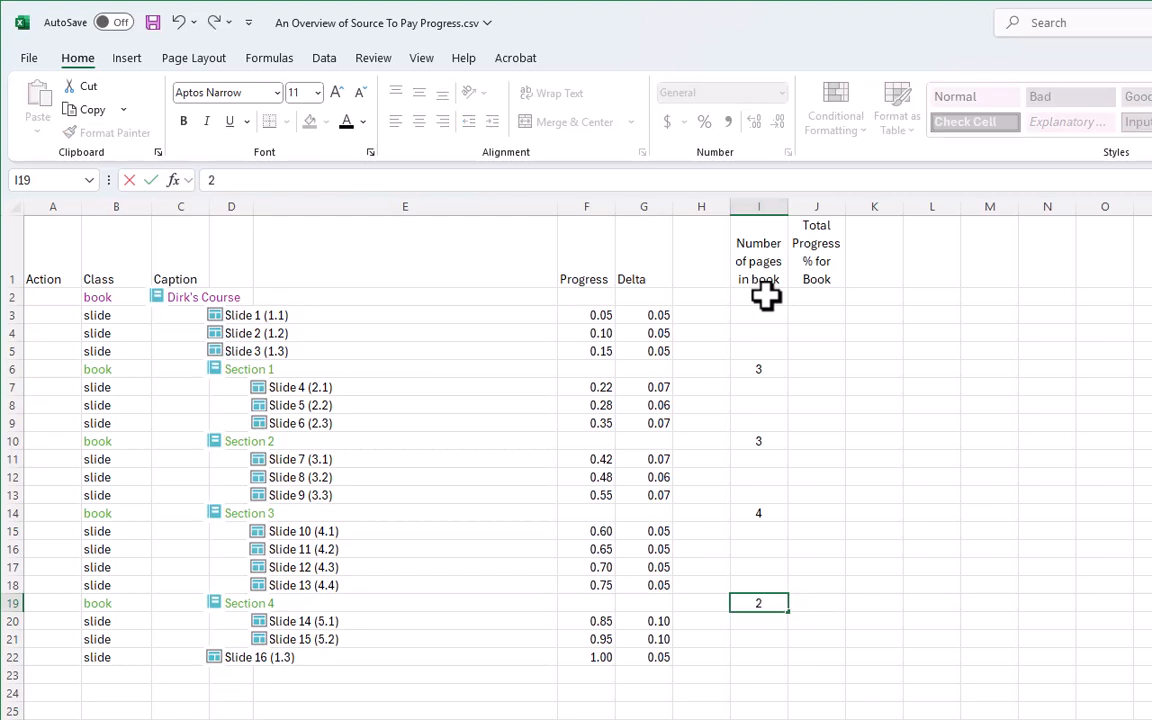
pyautogui.press('Up')
pyautogui.press('Up')
pyautogui.press('Up')
pyautogui.press('Up')
pyautogui.press('Up')
pyautogui.press('Up')
pyautogui.press('Up')
pyautogui.press('Up')
pyautogui.press('Up')
pyautogui.press('Up')
pyautogui.press('Up')
pyautogui.press('Up')
pyautogui.press('Up')
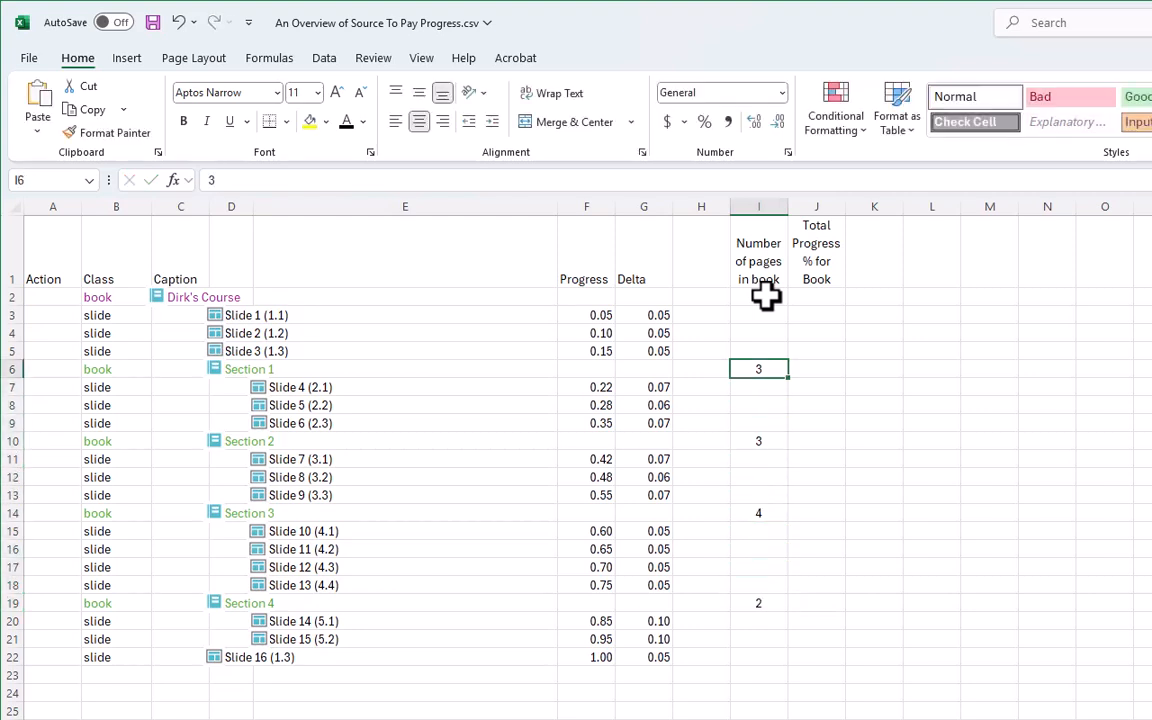
pyautogui.press('Right')
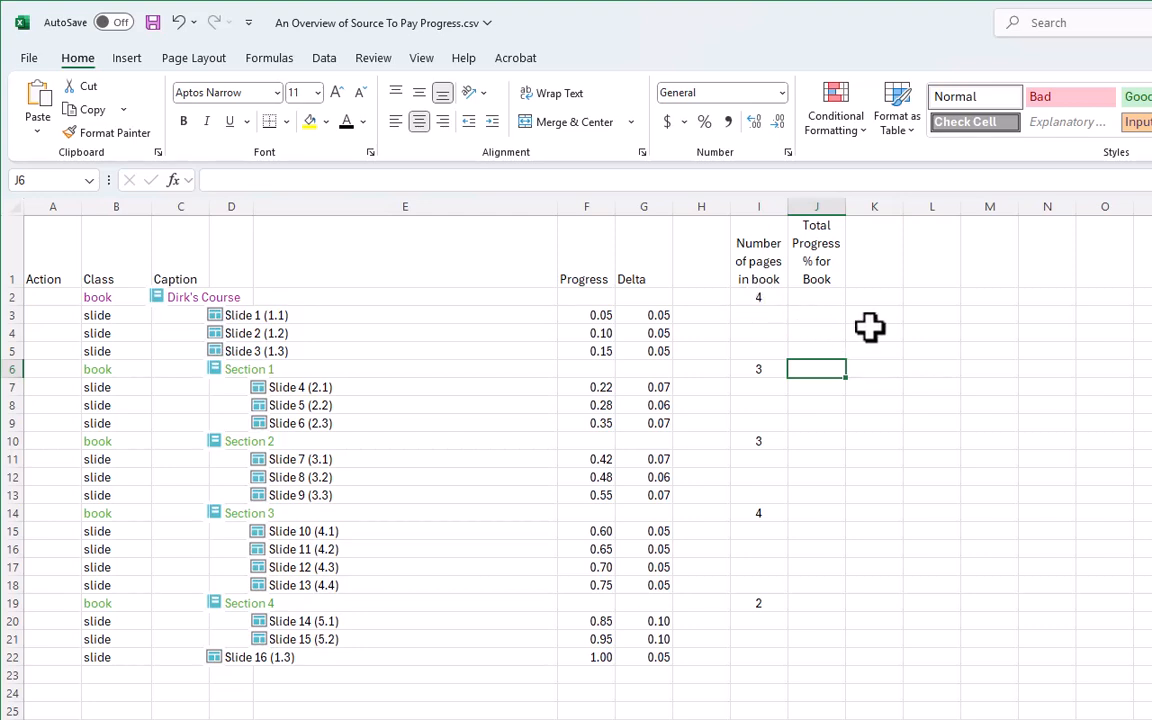
# Examine the Delta cells of the top-level book's own pages: Slides 1, 2, 3 and 16.
pyautogui.click(655, 315)
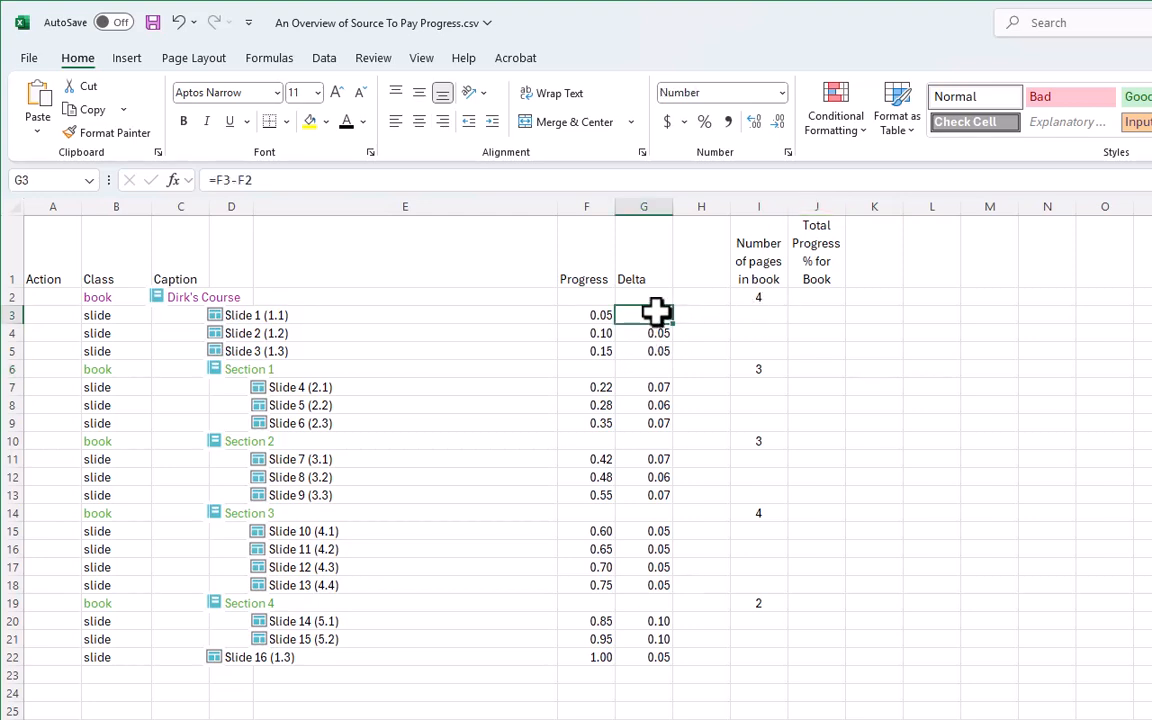
pyautogui.click(662, 334)
pyautogui.click(662, 351)
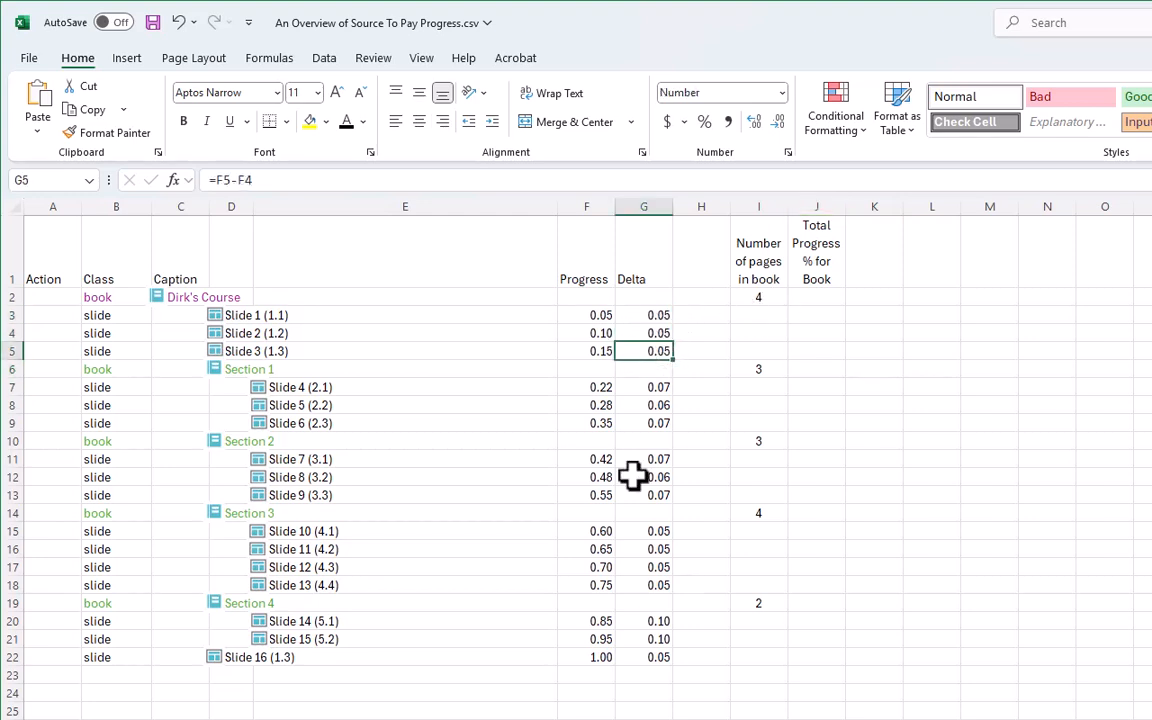
pyautogui.click(643, 657)
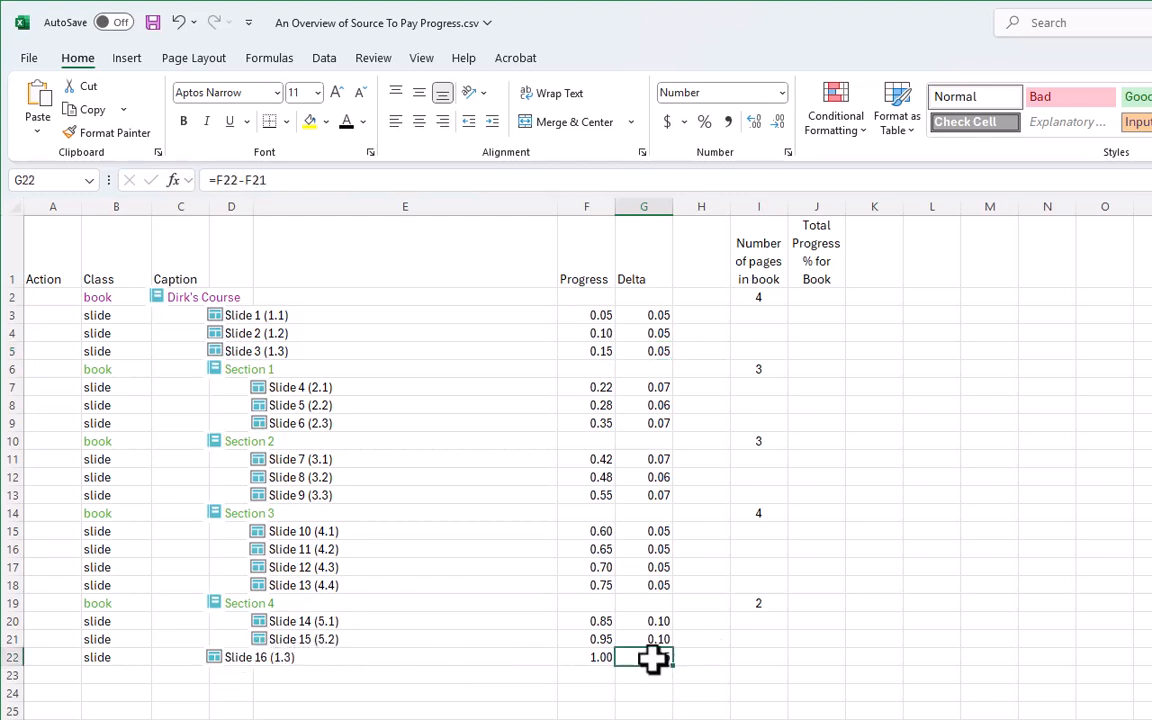
# Enter .20 as the total progress share of the top-level course book in cell J2.
pyautogui.click(818, 300)
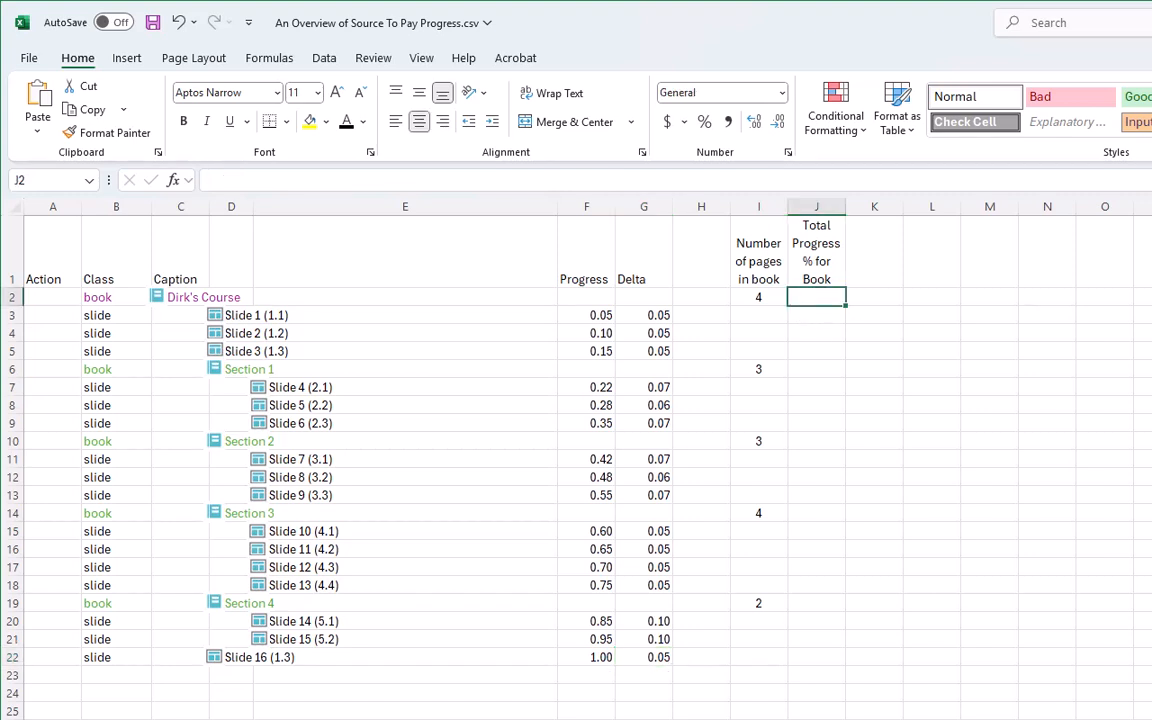
pyautogui.write('.2')
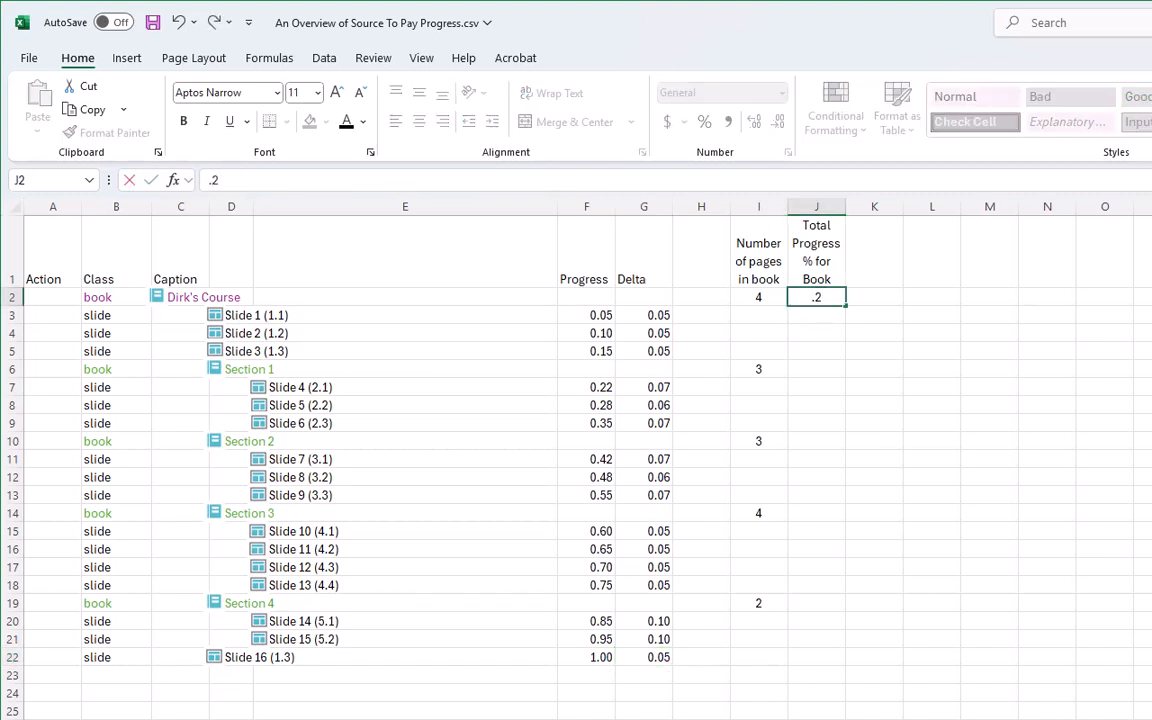
pyautogui.write('0')
pyautogui.press('Return')
# Enter .2 as the total progress share for both Section 1 (J6) and Section 2 (J10).
pyautogui.press('Return')
pyautogui.press('Return')
pyautogui.press('Return')
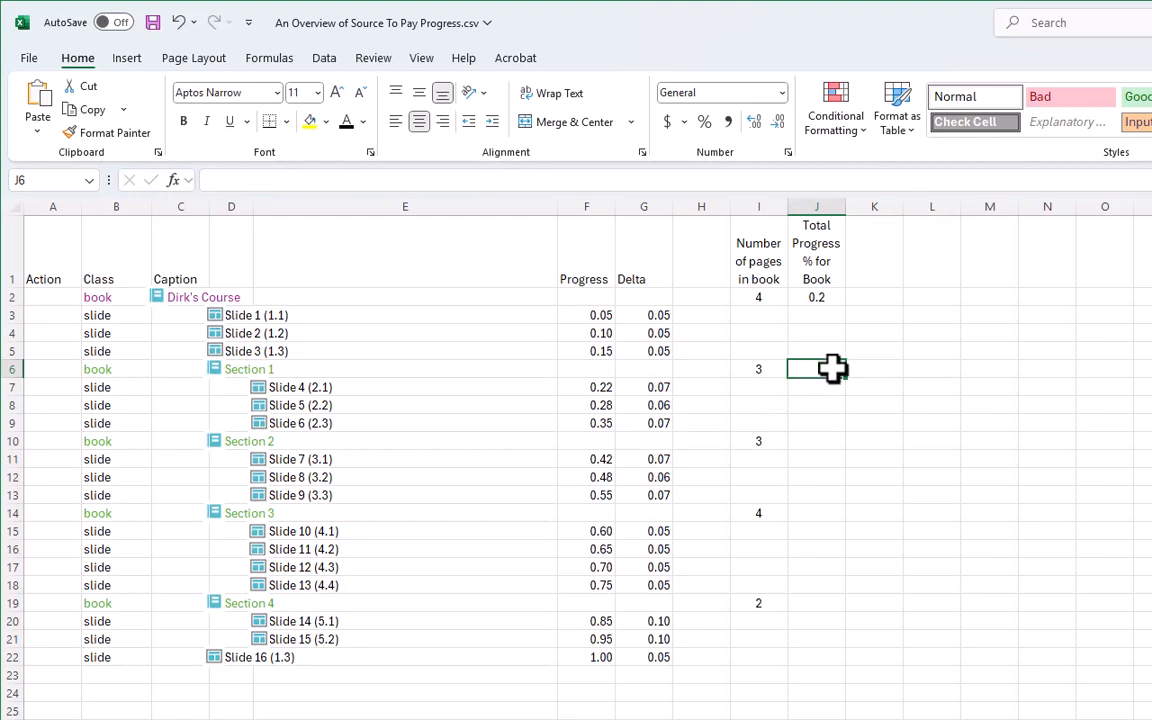
pyautogui.write('.2')
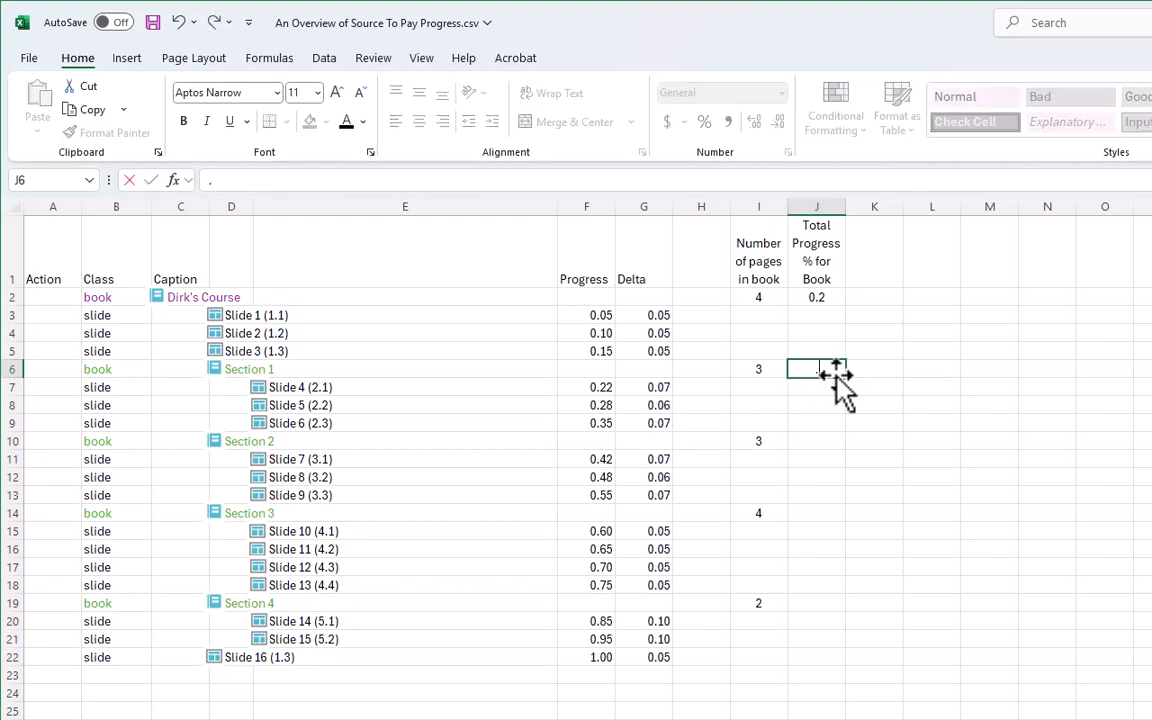
pyautogui.press('Return')
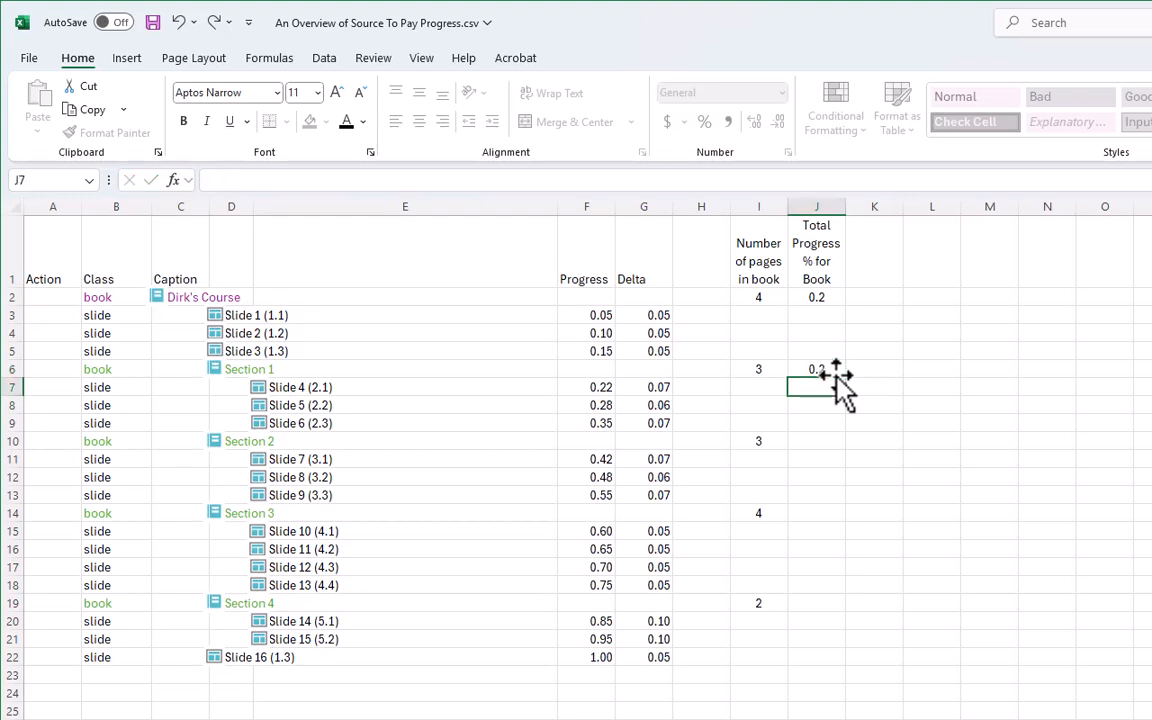
pyautogui.press('Down')
pyautogui.press('Down')
pyautogui.press('Down')
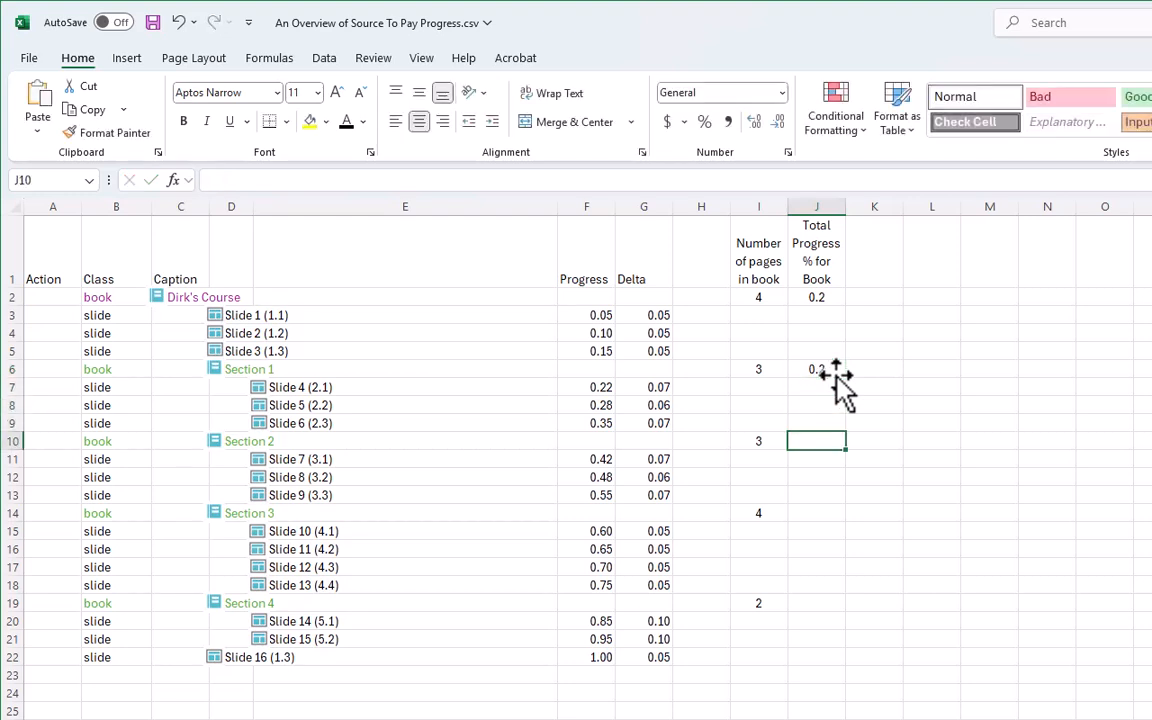
pyautogui.write('.2')
pyautogui.press('Return')
# Check the Delta cells of Slides 10 to 13 and enter .2 as Section 3's total progress share in J14.
pyautogui.press('Down')
pyautogui.press('Down')
pyautogui.press('Down')
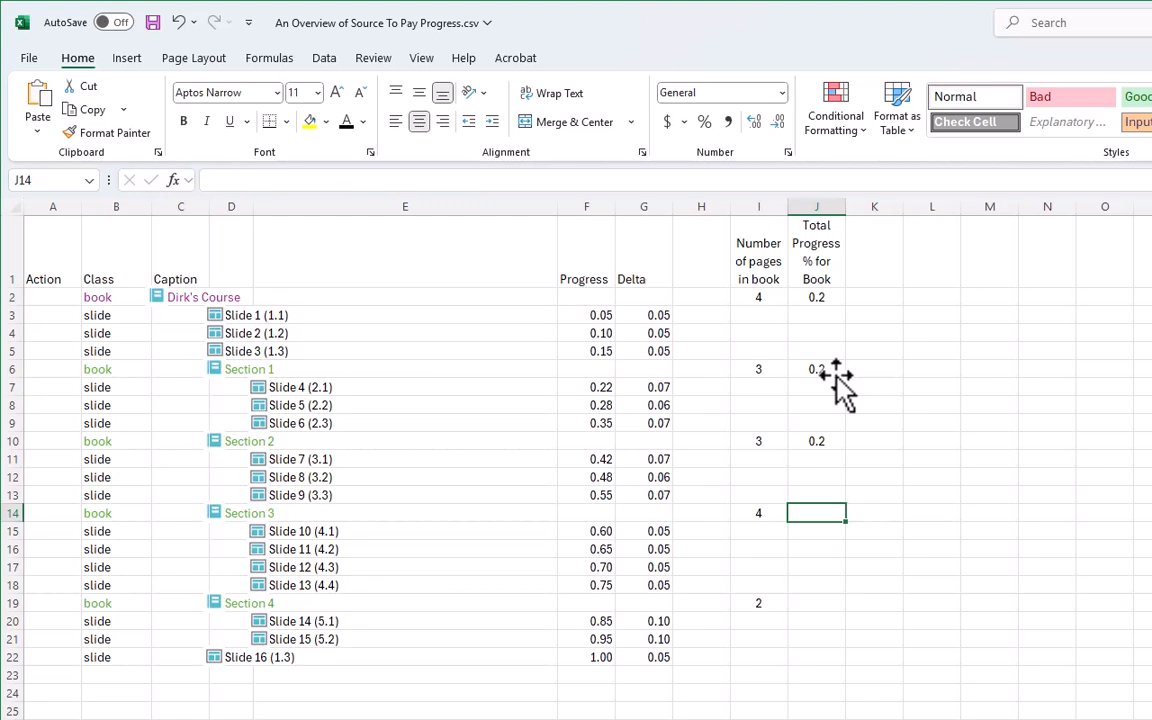
pyautogui.click(660, 532)
pyautogui.moveTo(660, 532); pyautogui.dragTo(658, 586)
pyautogui.click(823, 512)
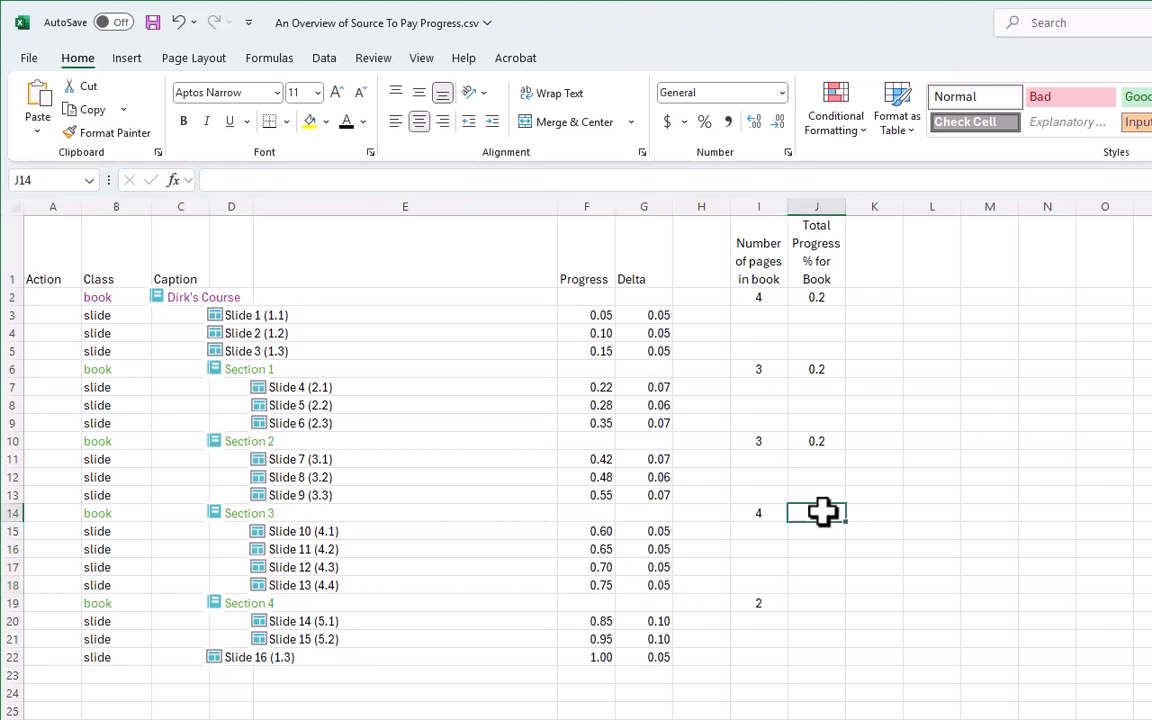
pyautogui.write('.2')
pyautogui.press('Return')
# Check the Delta cells of Slides 14 and 15 and enter 0.2 as Section 4's total progress share in J19.
pyautogui.press('Down')
pyautogui.press('Down')
pyautogui.press('Down')
pyautogui.press('Down')
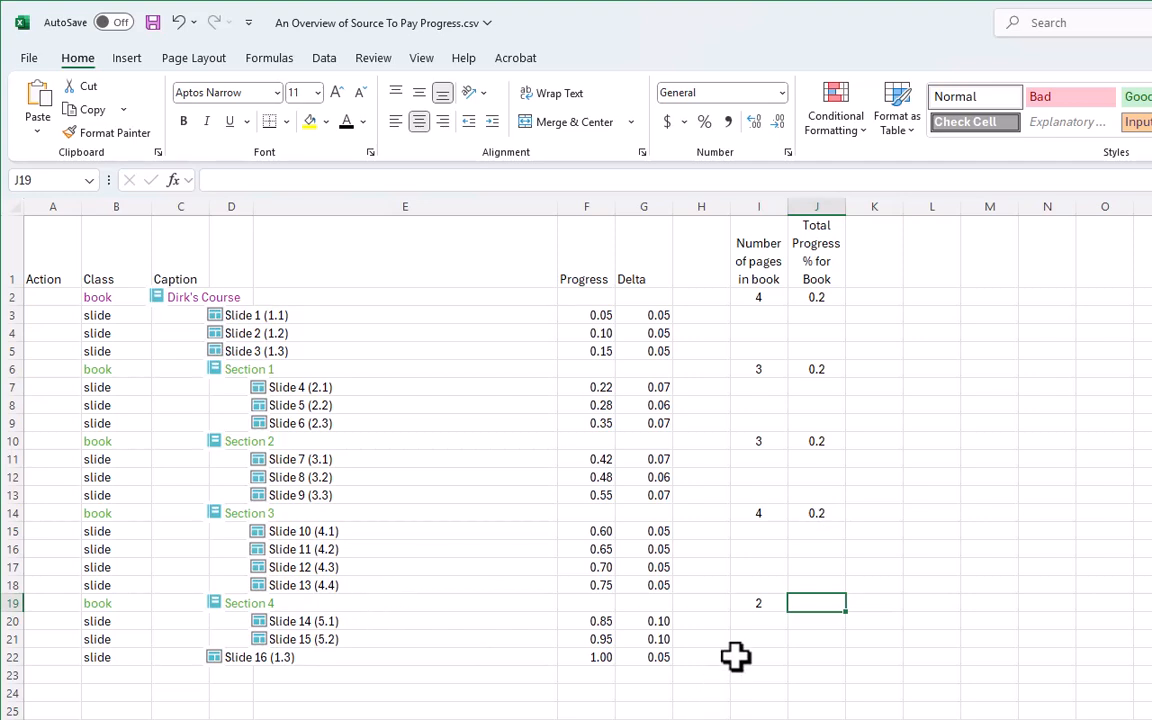
pyautogui.moveTo(657, 625); pyautogui.dragTo(662, 638)
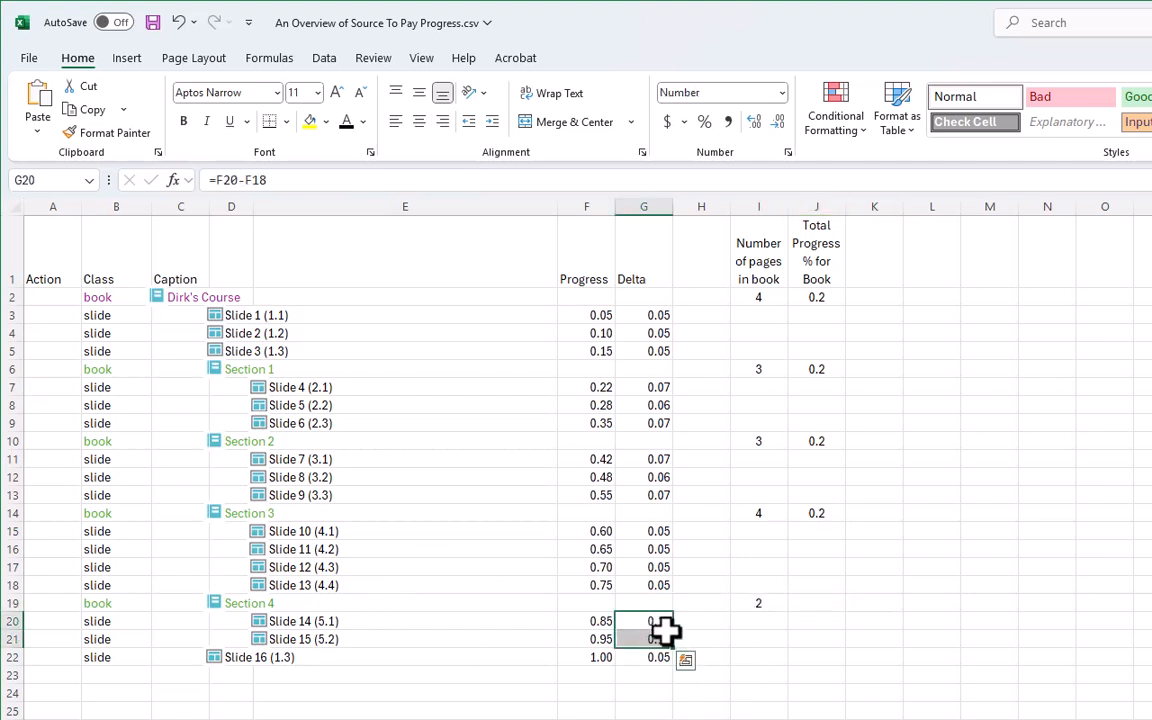
pyautogui.click(825, 603)
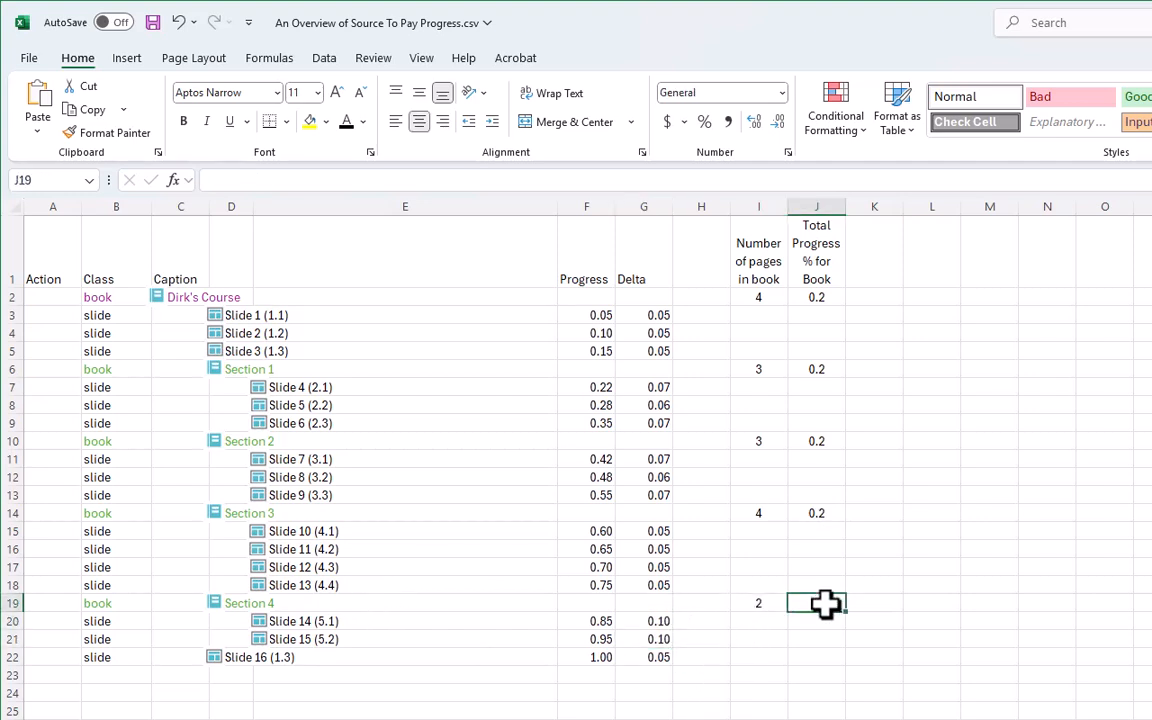
pyautogui.write('0.2')
pyautogui.press('Return')
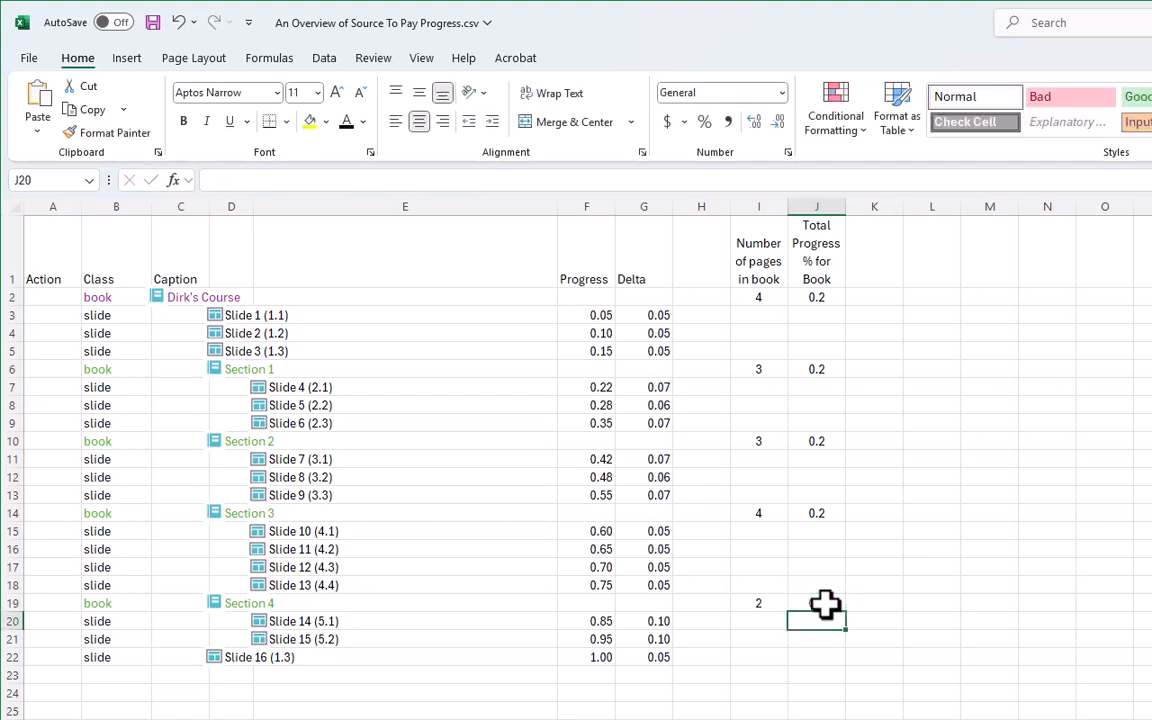
# Review the top-level book's total progress share and go through the Class cell of every book in the course.
pyautogui.click(820, 295)
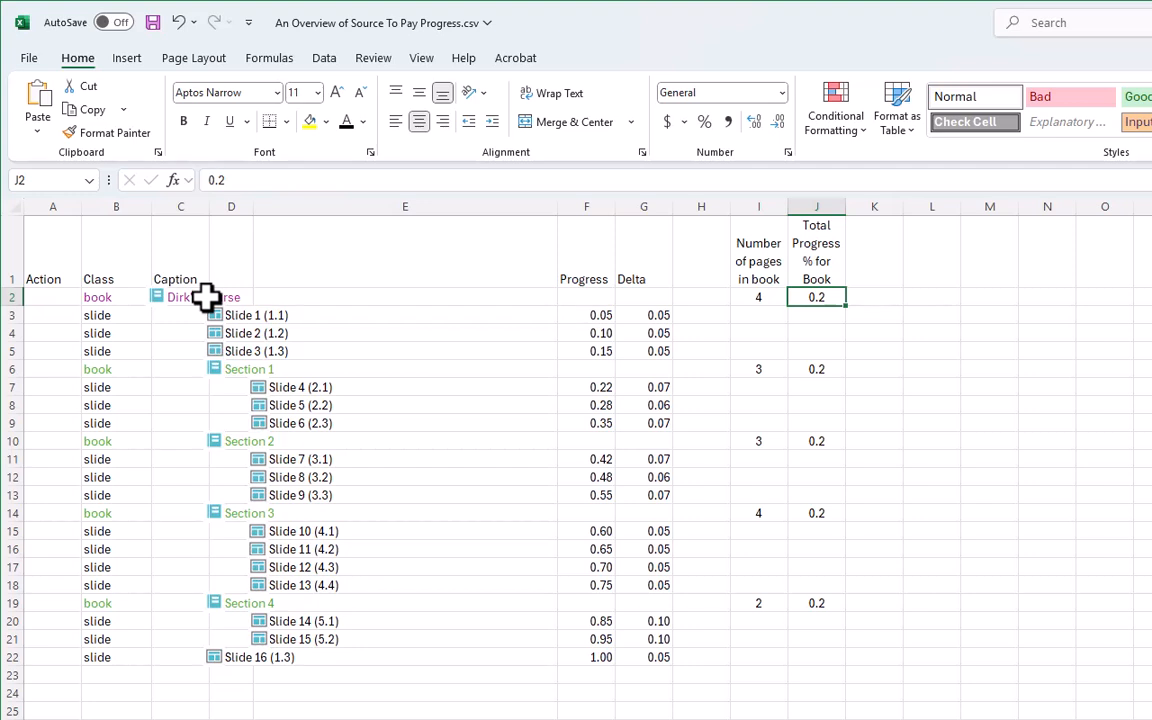
pyautogui.click(97, 297)
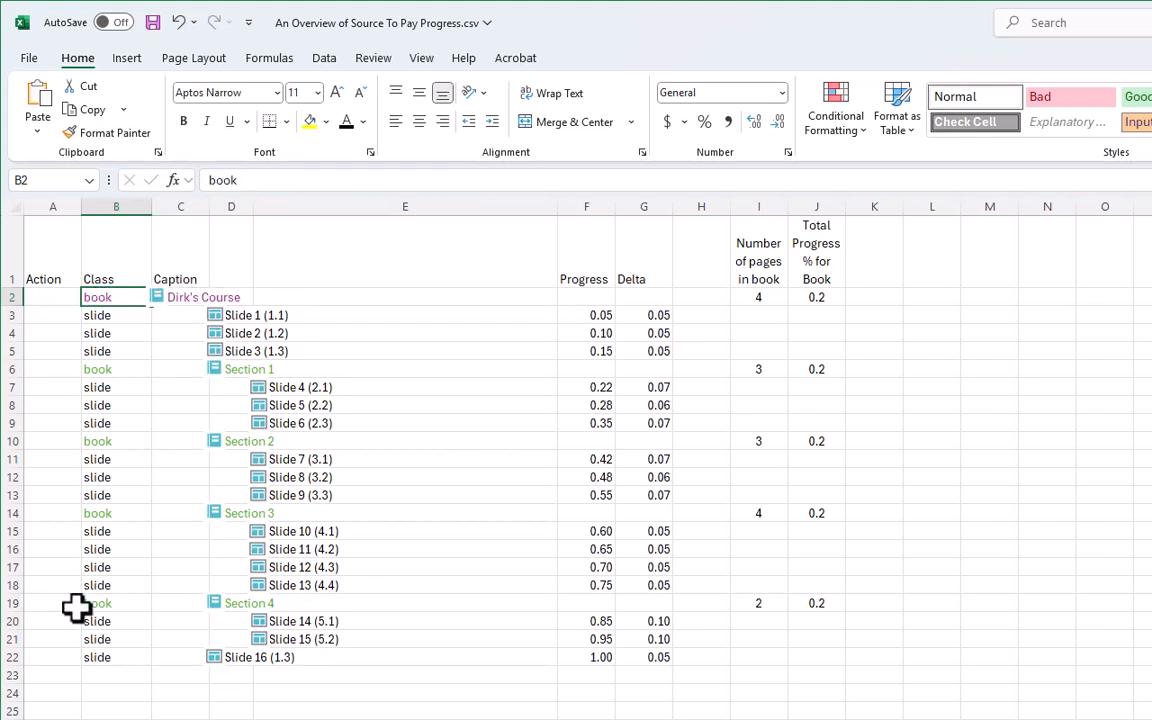
pyautogui.click(108, 603)
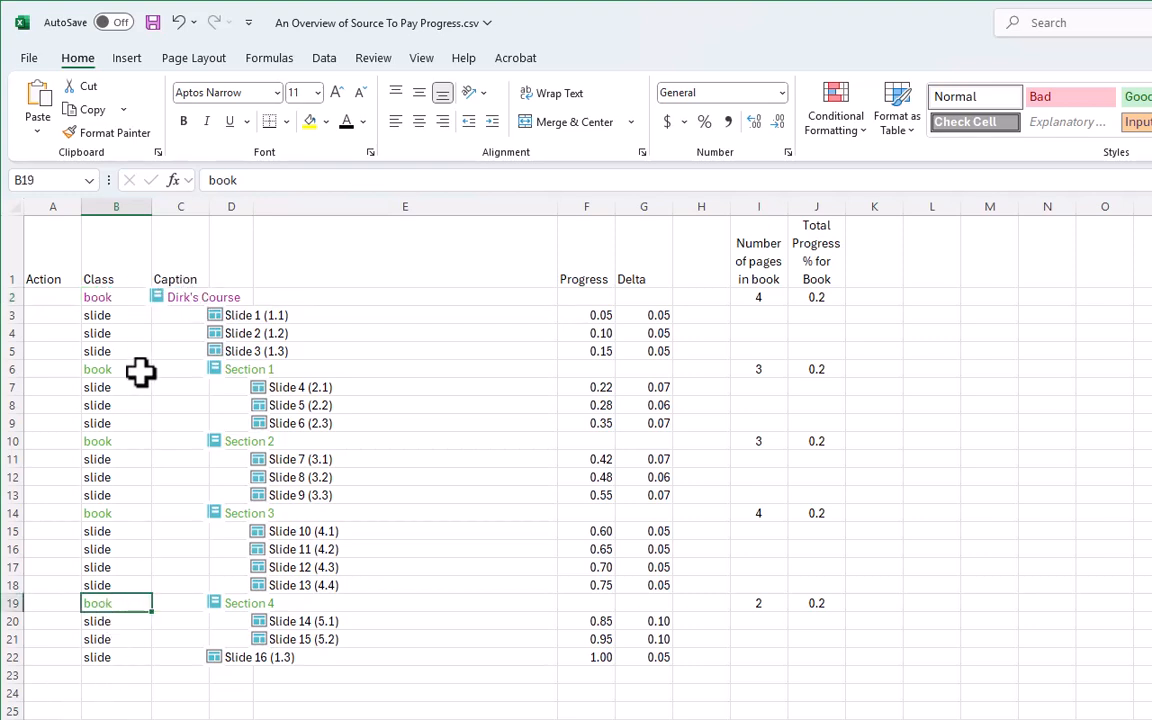
pyautogui.click(112, 297)
pyautogui.click(123, 369)
pyautogui.click(121, 441)
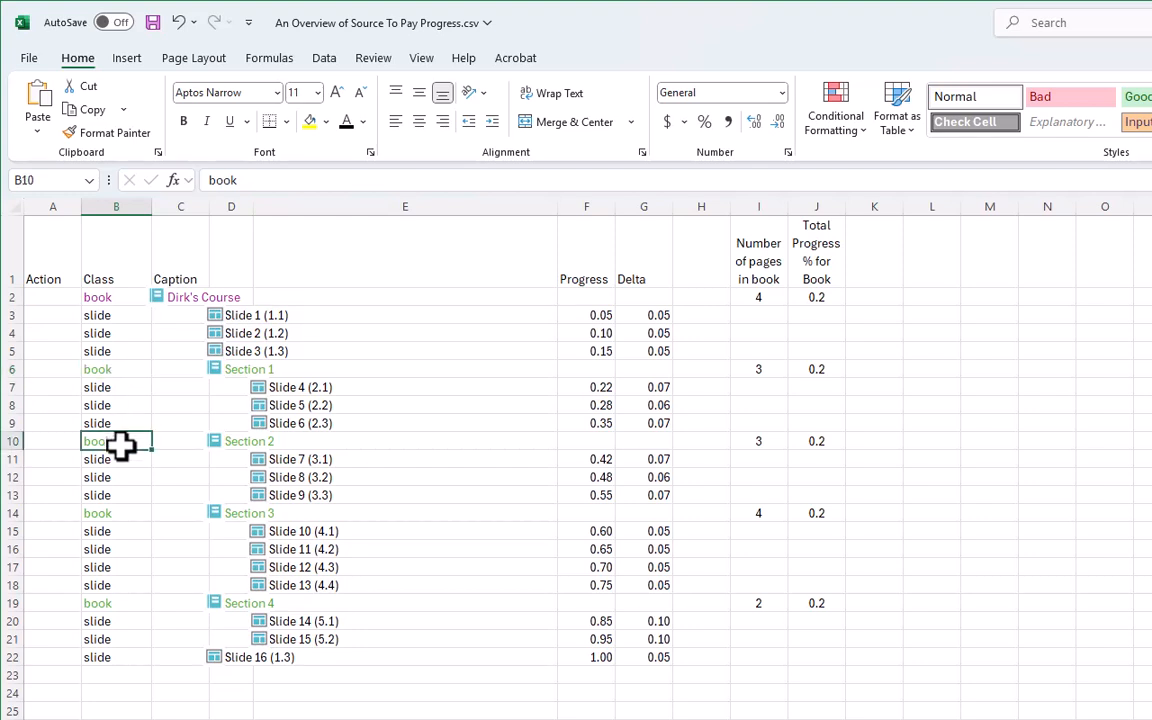
pyautogui.click(108, 513)
pyautogui.click(122, 603)
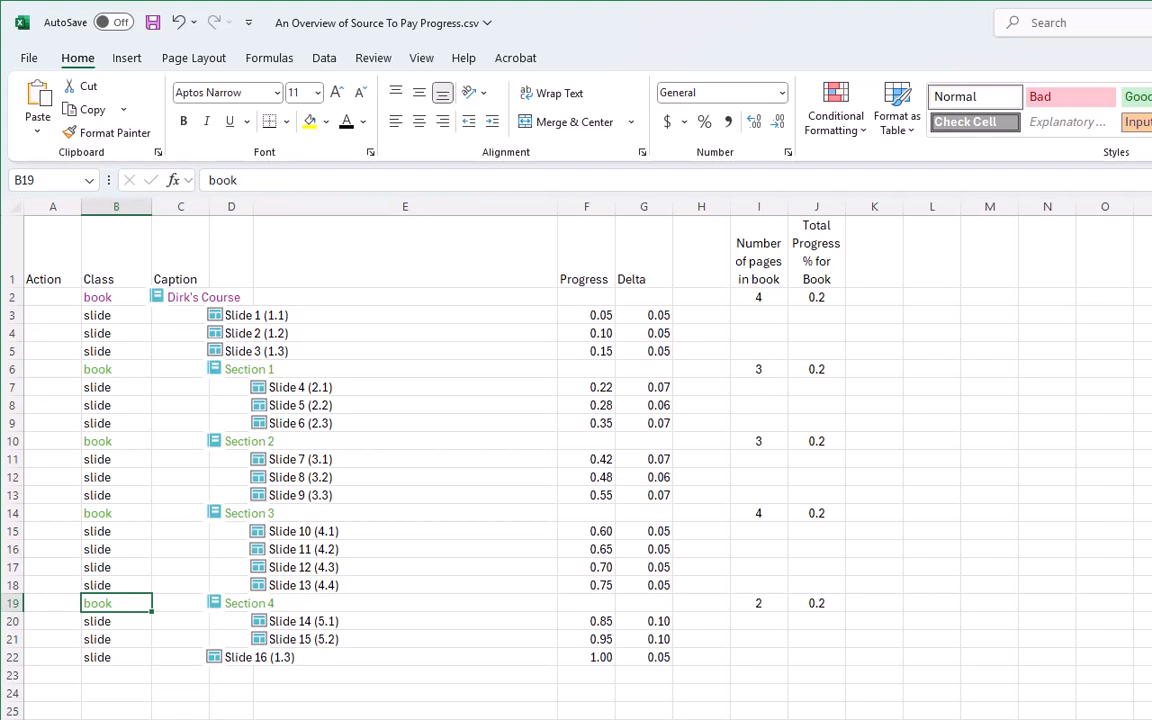
# Examine how Section 1's total progress share in J6 is divided among the Delta values of Slides 4, 5 and 6.
pyautogui.click(258, 382)
pyautogui.click(365, 371)
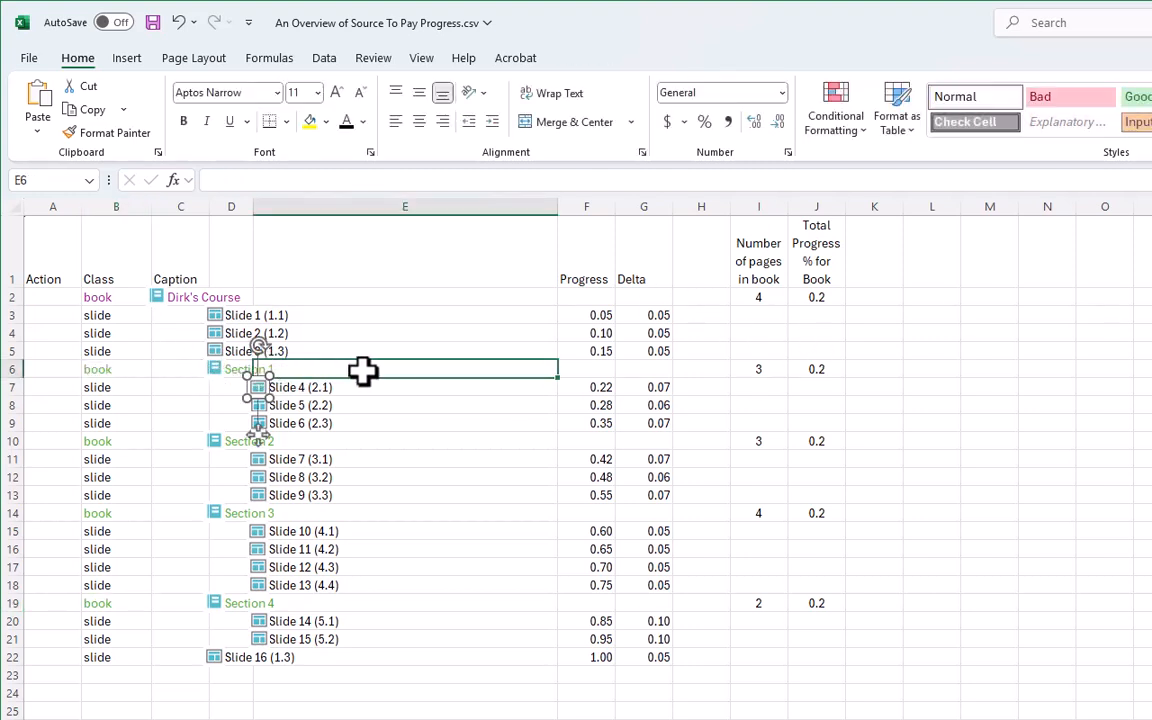
pyautogui.click(828, 370)
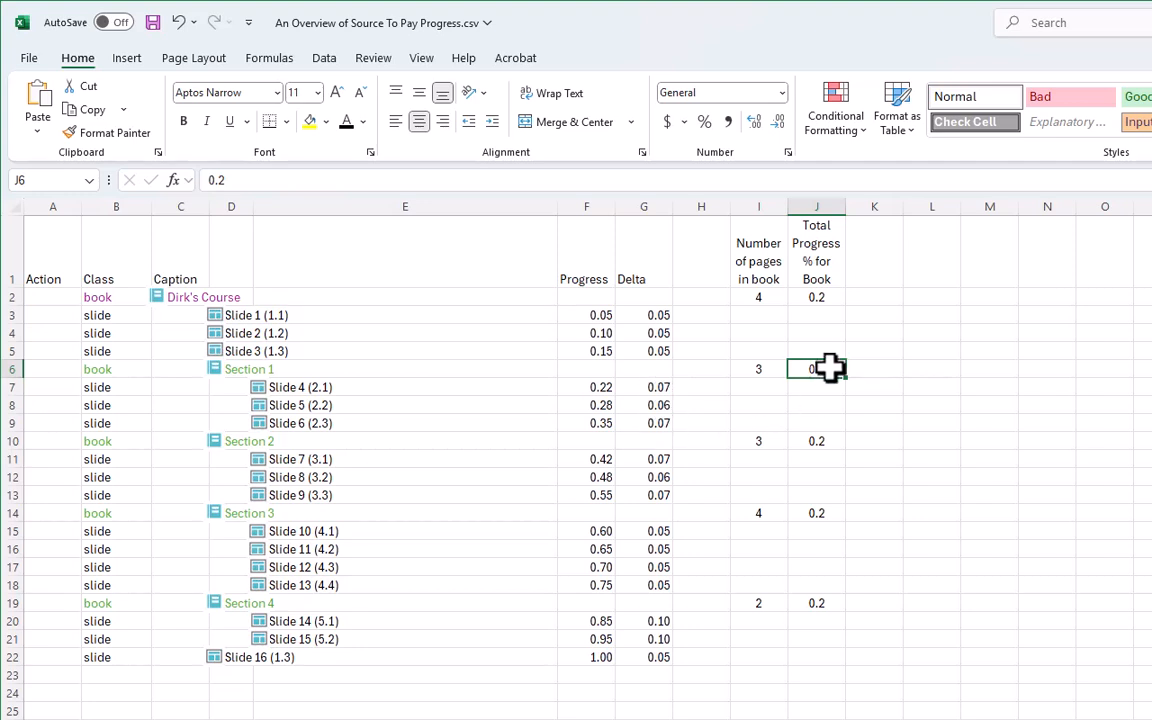
pyautogui.click(290, 369)
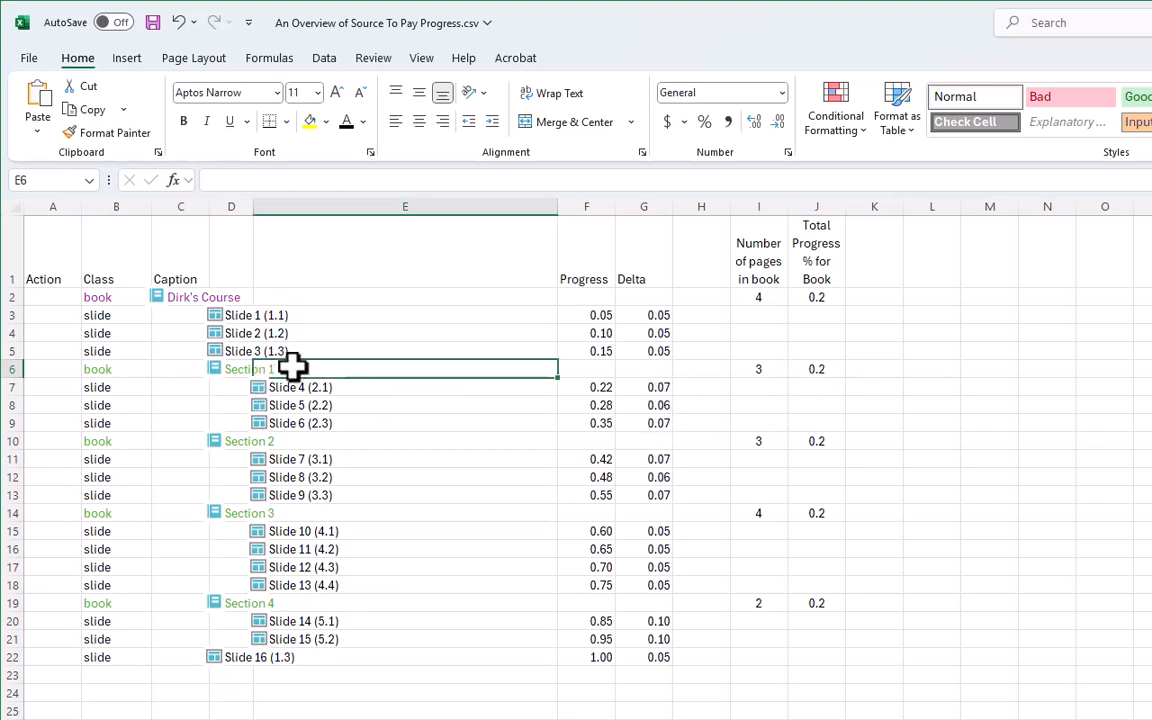
pyautogui.moveTo(342, 387); pyautogui.dragTo(345, 422)
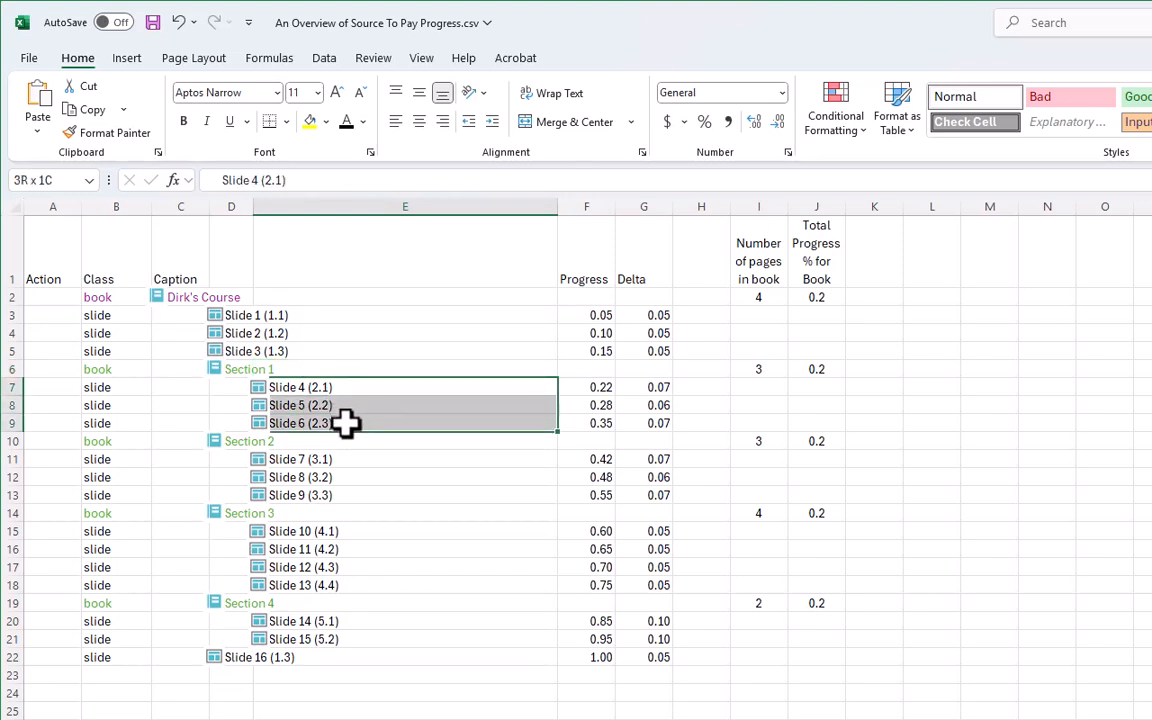
pyautogui.moveTo(648, 387); pyautogui.dragTo(653, 418)
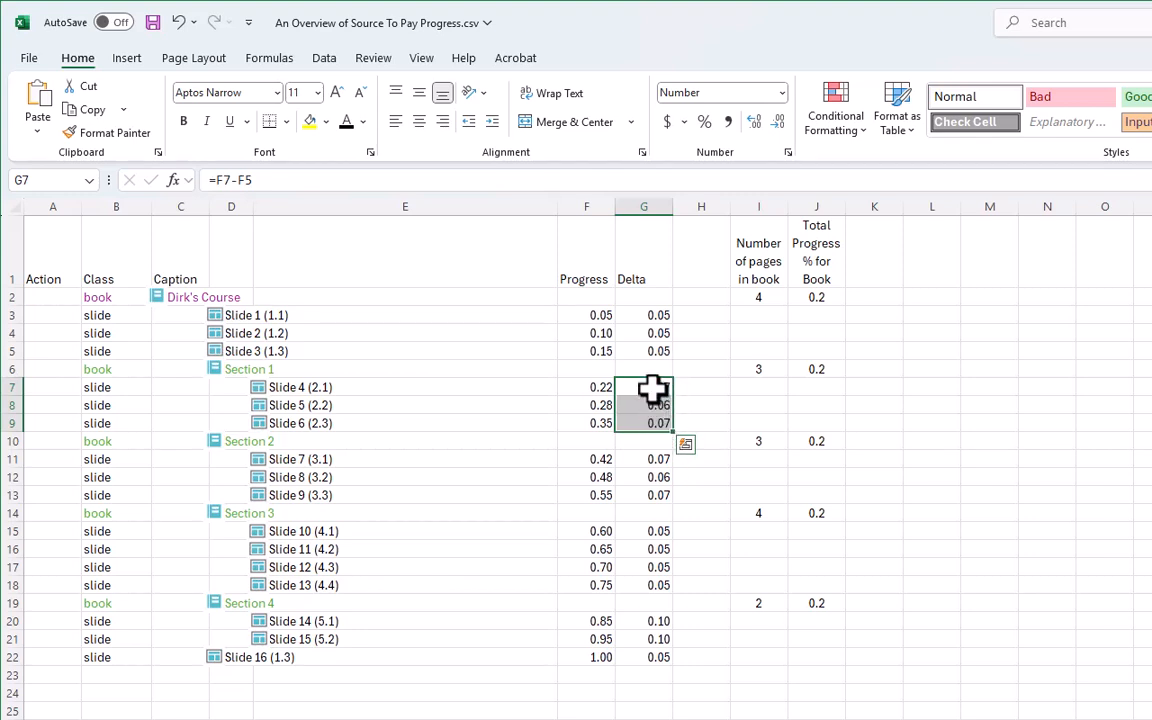
pyautogui.click(652, 390)
pyautogui.press('Down')
pyautogui.press('Down')
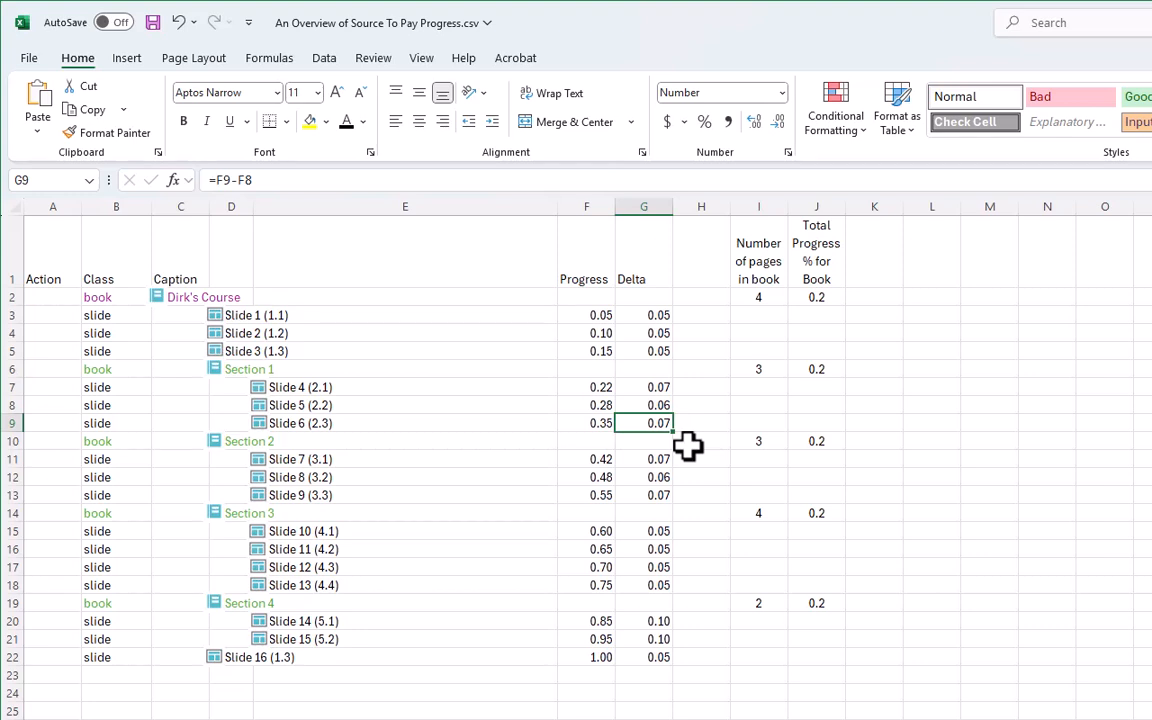
# Compare the Delta values of Slides 10 to 13 with Section 3's total progress share in J14.
pyautogui.click(259, 495)
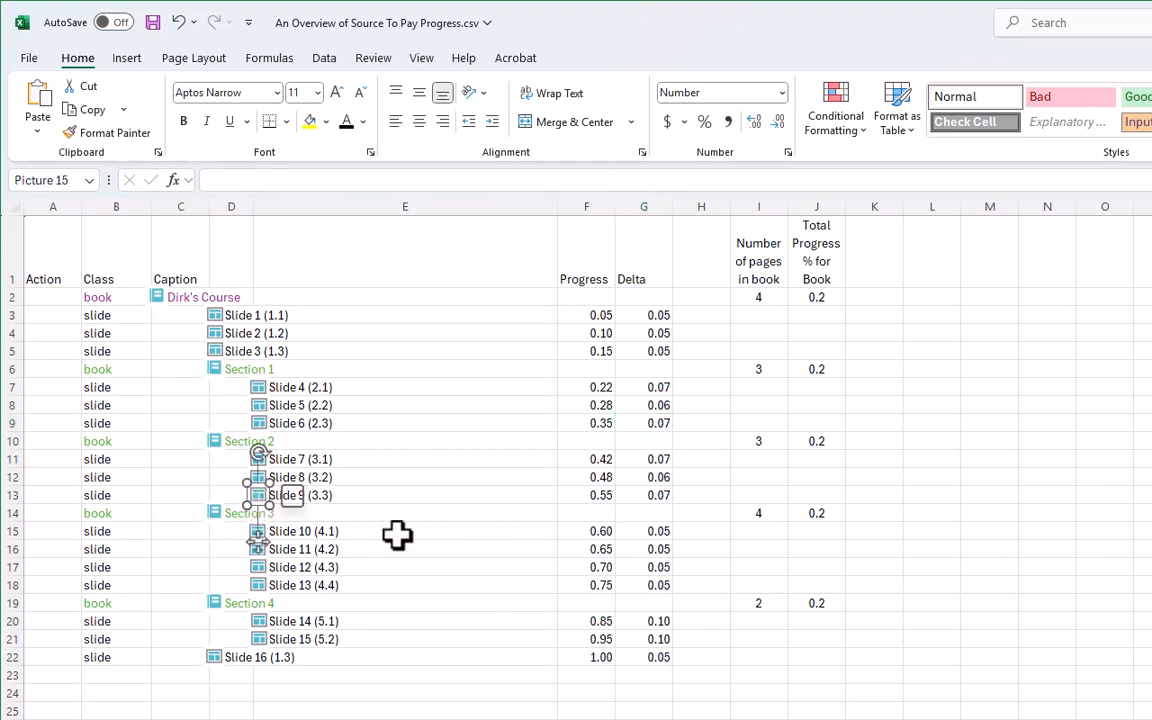
pyautogui.click(655, 535)
pyautogui.moveTo(651, 535); pyautogui.dragTo(658, 585)
pyautogui.click(846, 516)
pyautogui.click(830, 511)
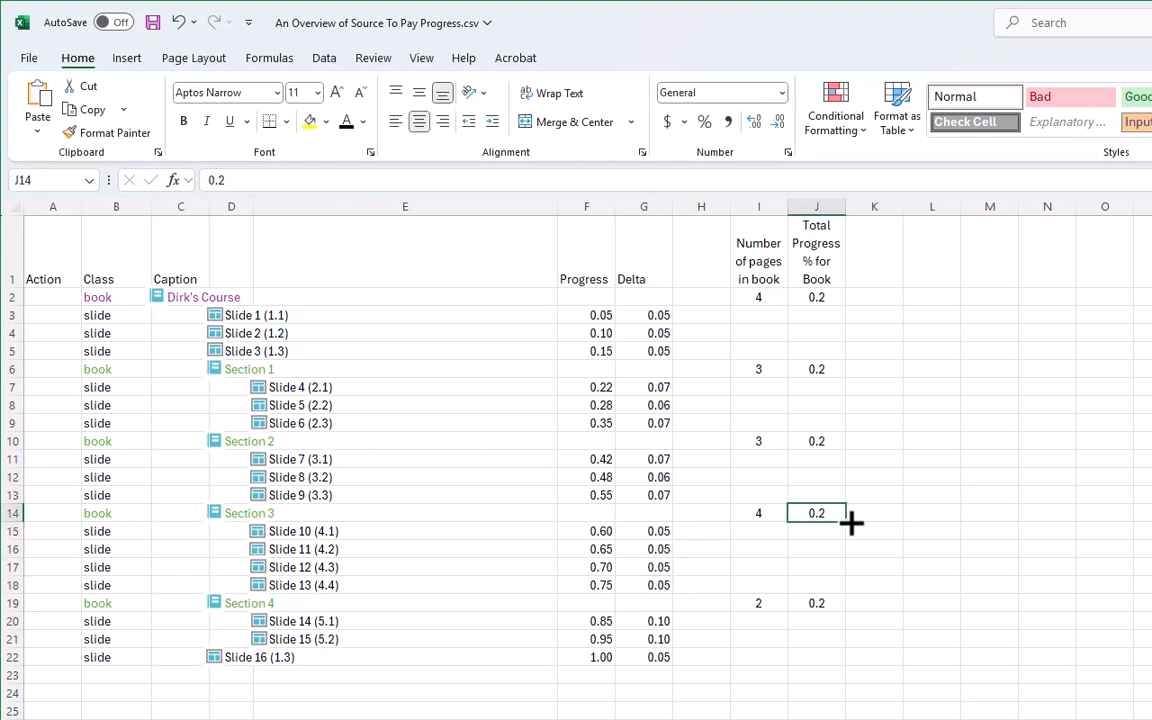
pyautogui.click(655, 531)
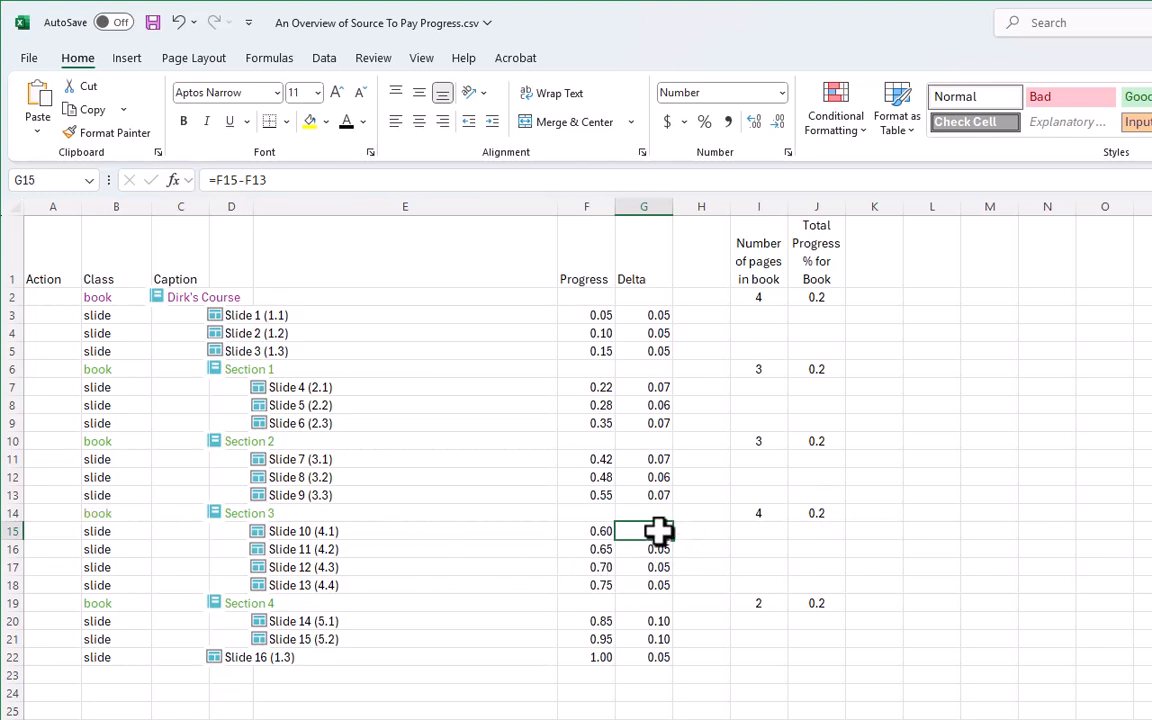
# Compare the Delta values of Slides 14 and 15 with Section 4's total progress share in J19.
pyautogui.click(650, 624)
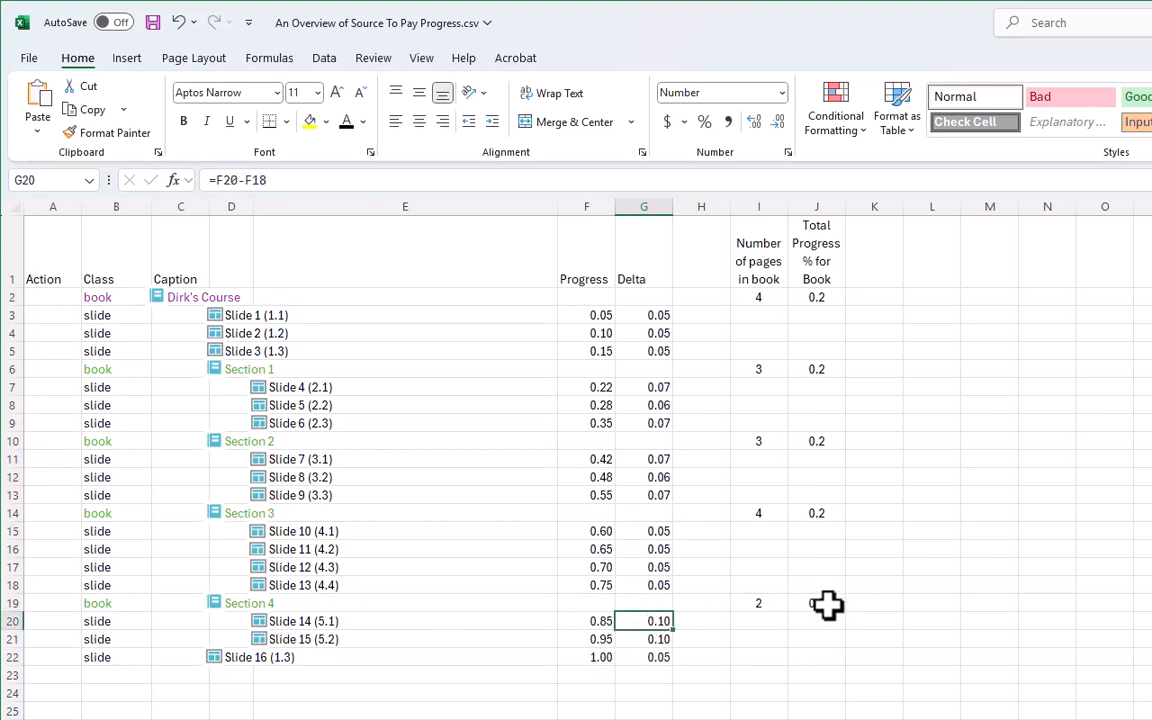
pyautogui.click(826, 605)
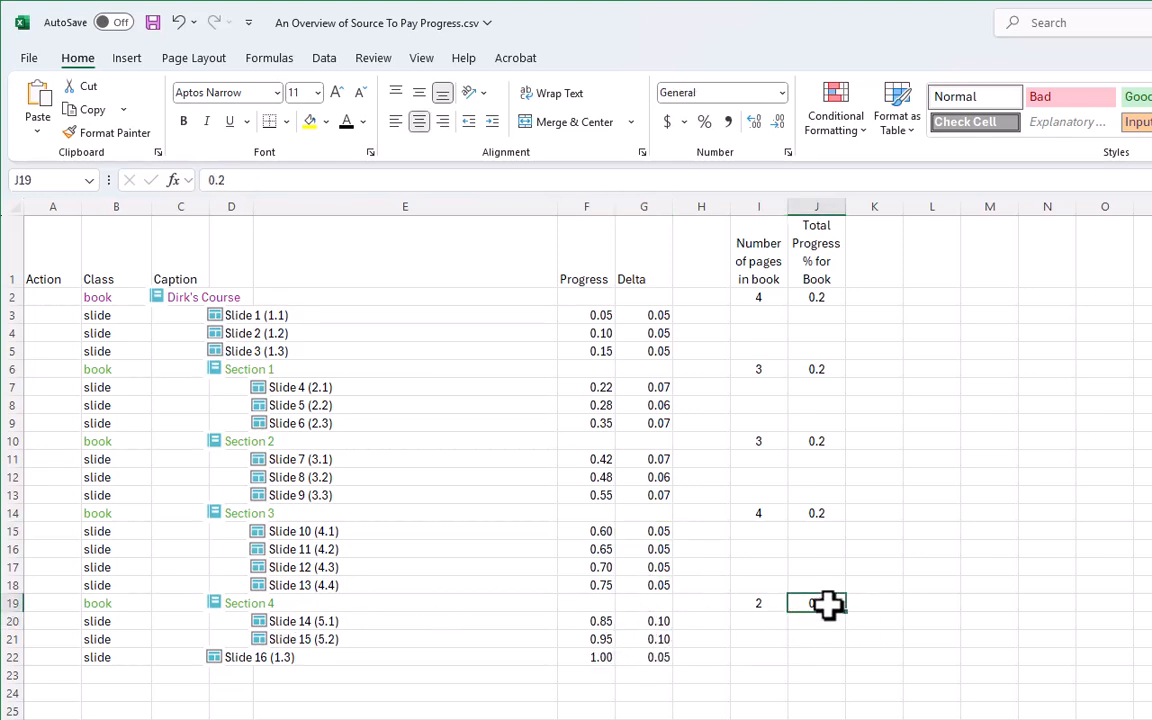
pyautogui.click(100, 605)
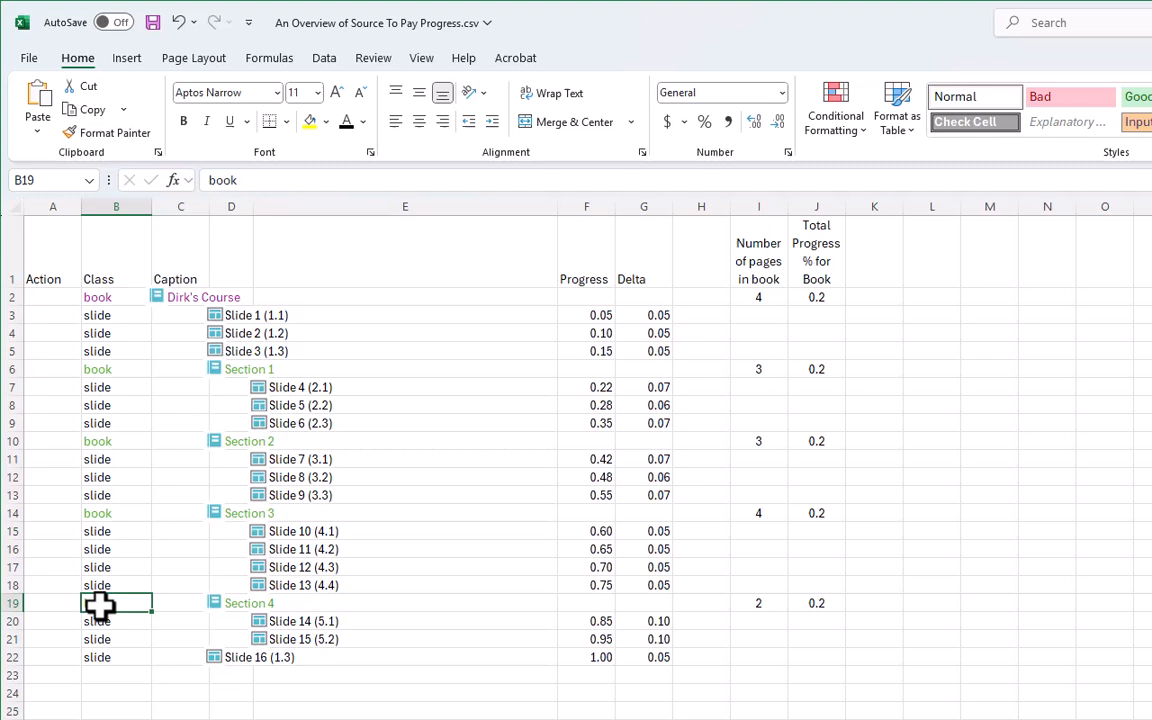
pyautogui.moveTo(656, 620); pyautogui.dragTo(658, 633)
pyautogui.click(658, 619)
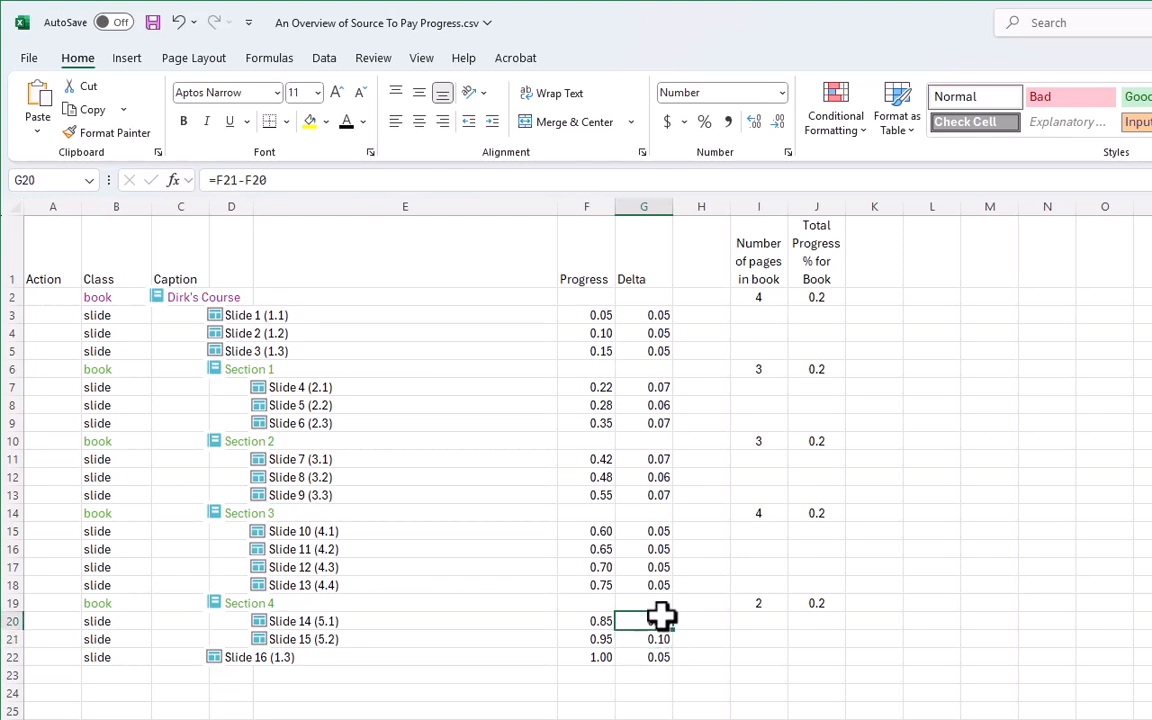
pyautogui.click(658, 650)
pyautogui.click(658, 636)
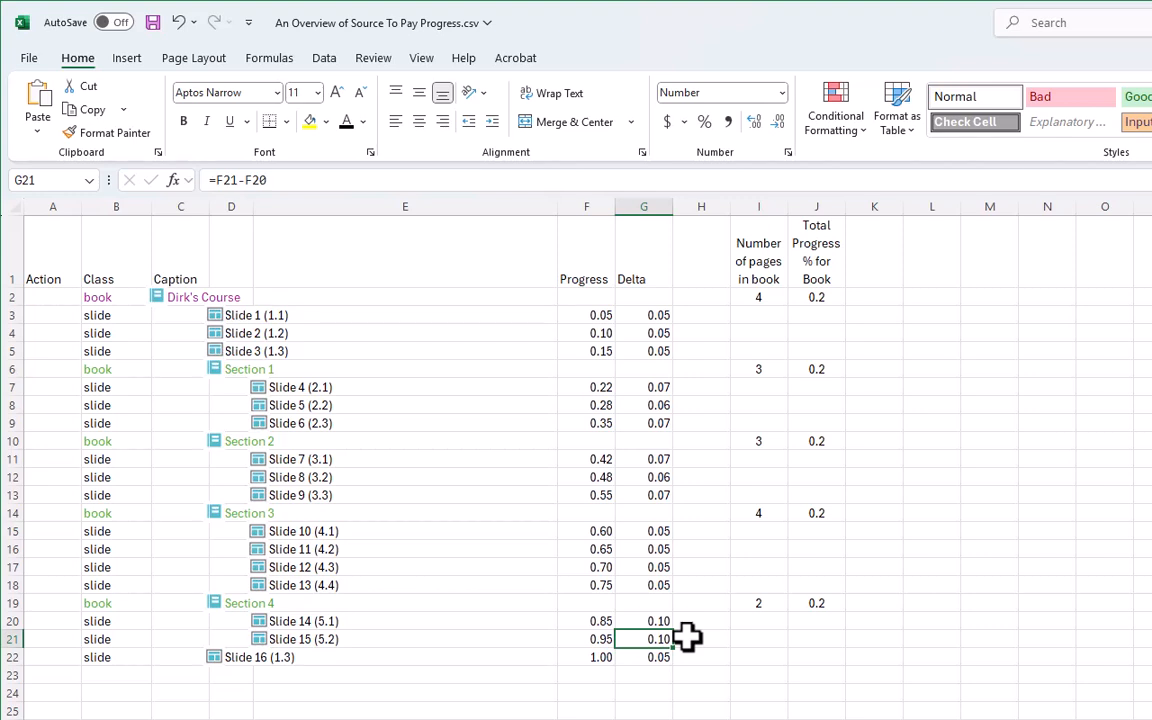
pyautogui.click(1058, 639)
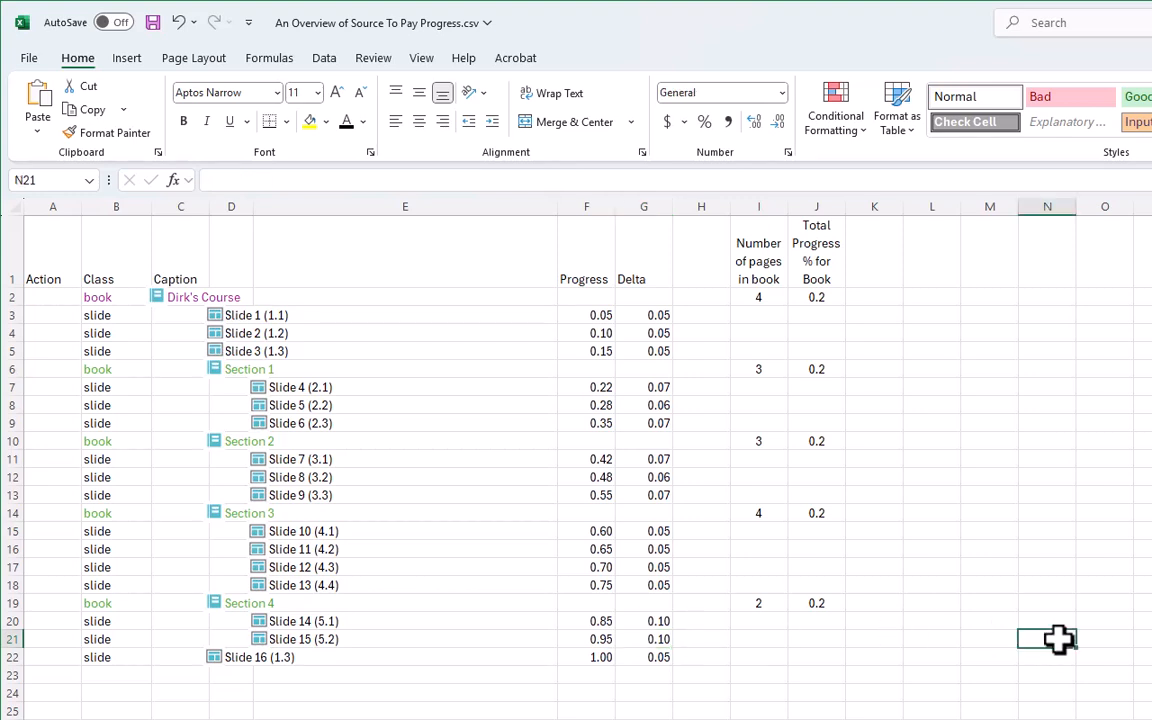